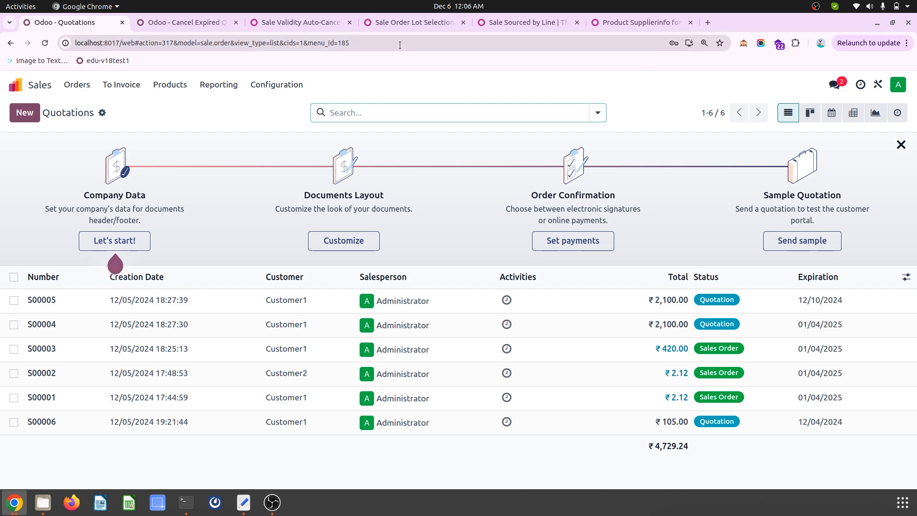
- Review the OCA pages for Sale Validity Auto-Cancel, Sale Order Lot Selection, Sale Sourced by Line and Product Supplierinfo for Customer Sale
{"action": "left_click", "coordinate": [285, 24]}
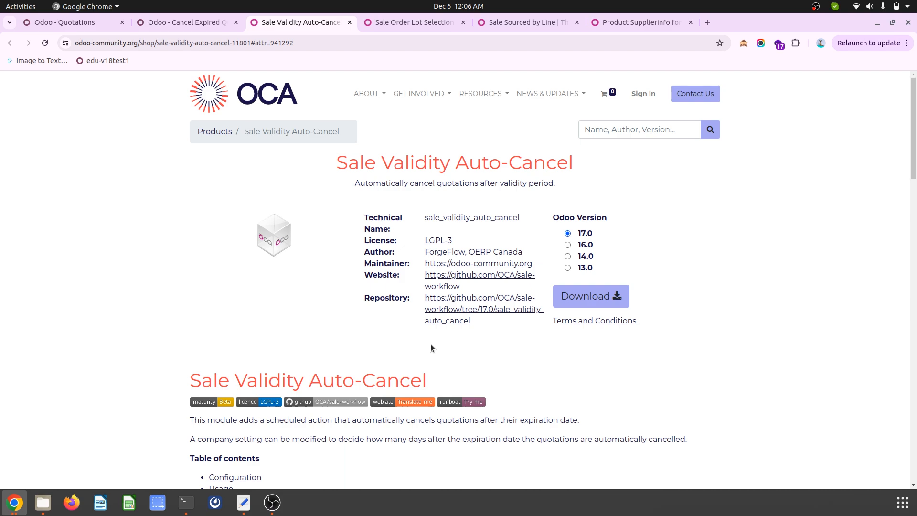
{"action": "scroll", "coordinate": [430, 344], "scroll_direction": "down", "scroll_amount": 15}
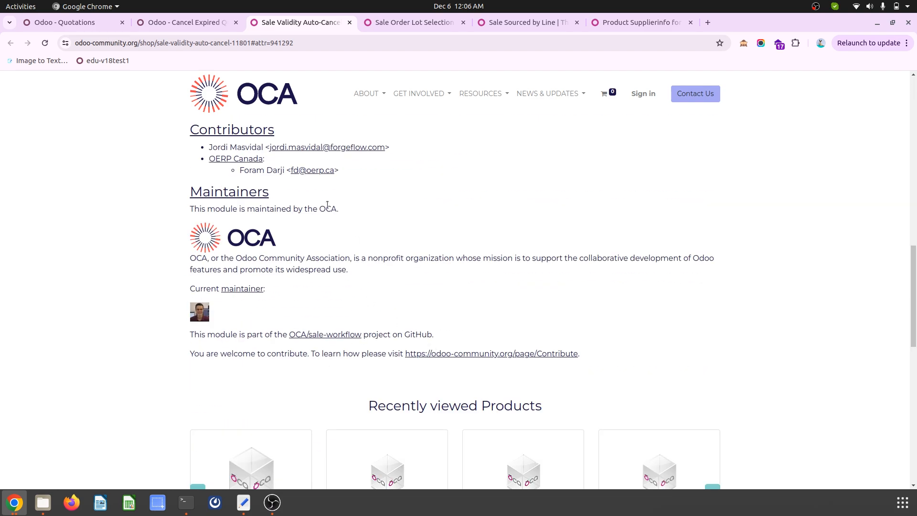
{"action": "scroll", "coordinate": [298, 217], "scroll_direction": "up", "scroll_amount": 15}
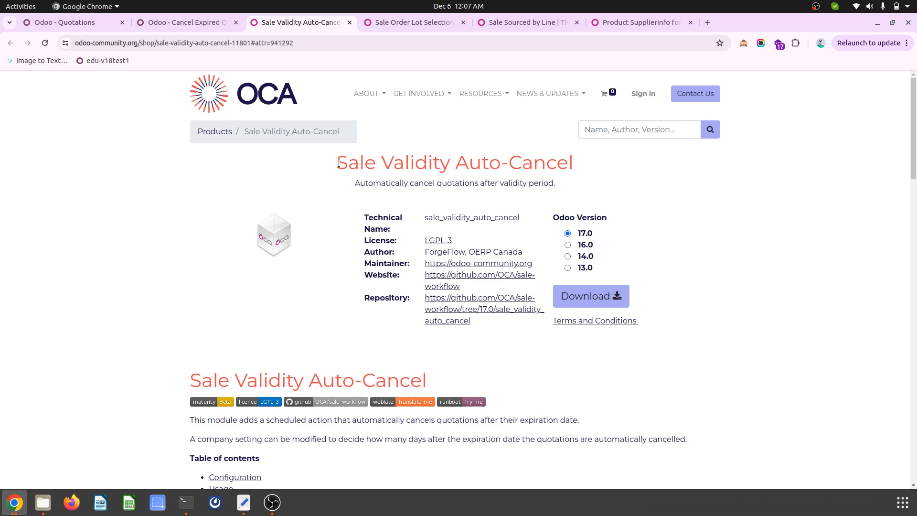
{"action": "left_click_drag", "start_coordinate": [337, 163], "coordinate": [582, 174]}
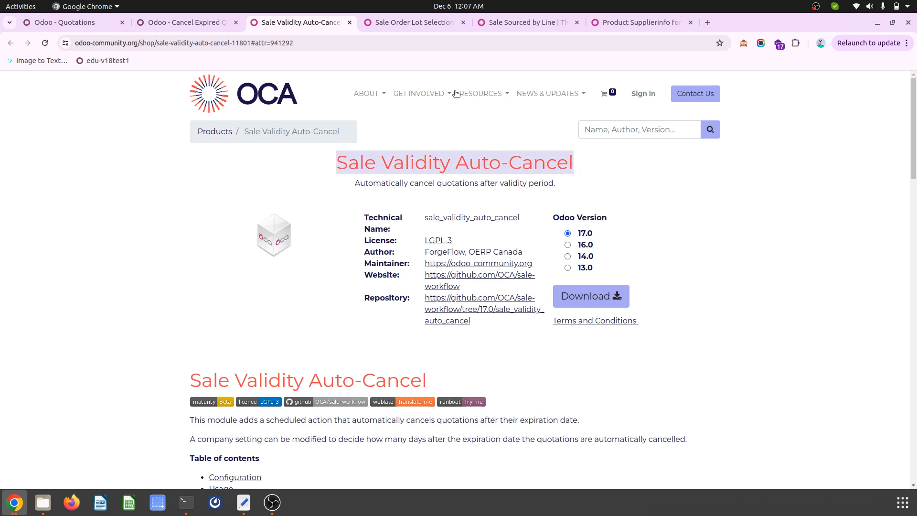
{"action": "left_click", "coordinate": [403, 24]}
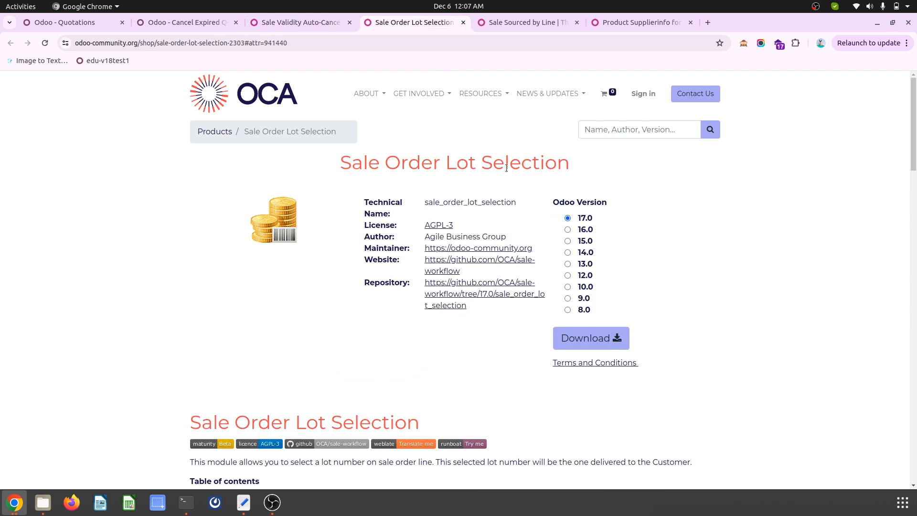
{"action": "left_click", "coordinate": [513, 24]}
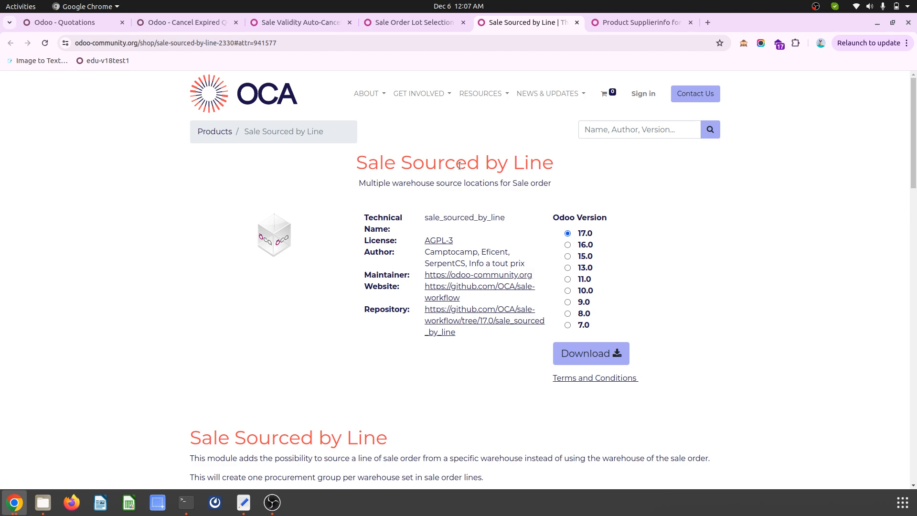
{"action": "left_click", "coordinate": [635, 22]}
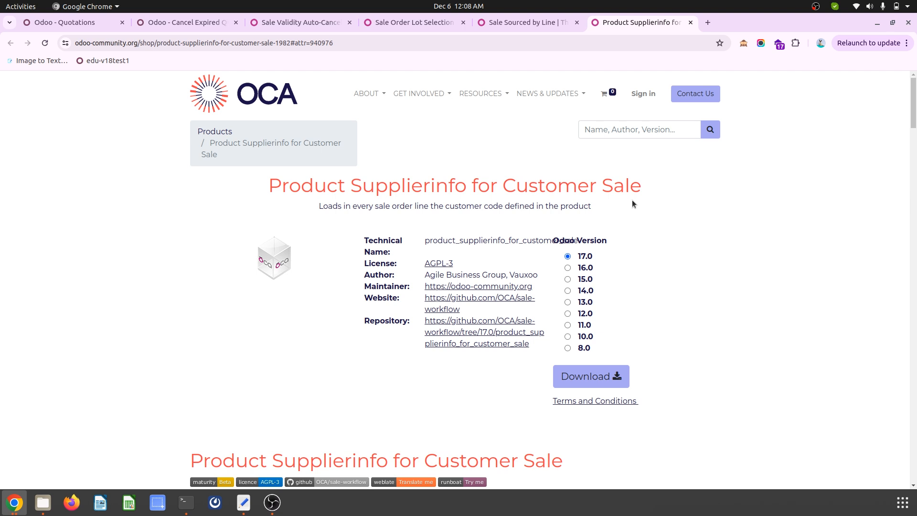
{"action": "left_click", "coordinate": [301, 24]}
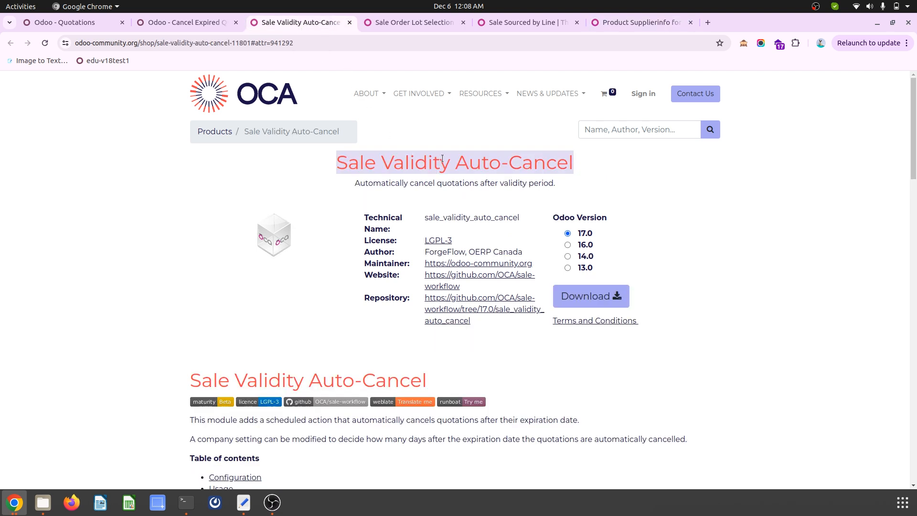
- Open the Sales settings and examine the auto-cancel period for expired quotations
{"action": "left_click", "coordinate": [64, 22]}
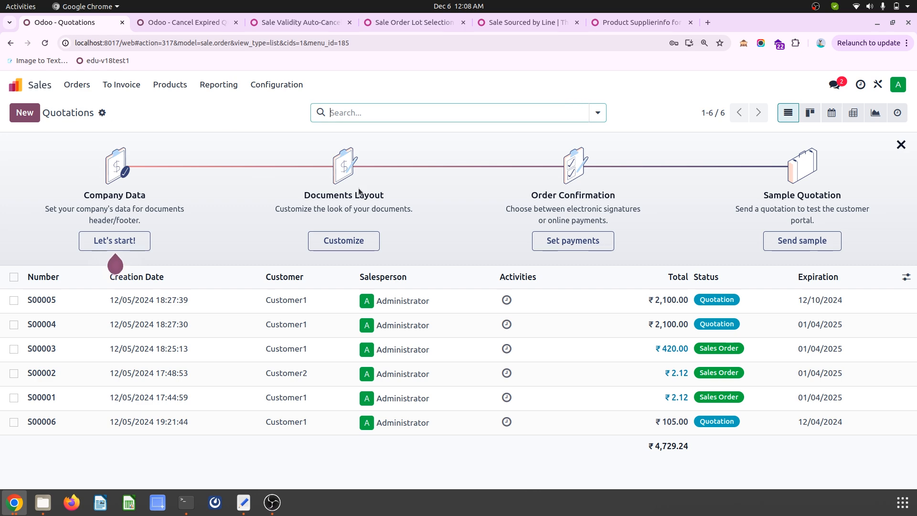
{"action": "left_click", "coordinate": [279, 87]}
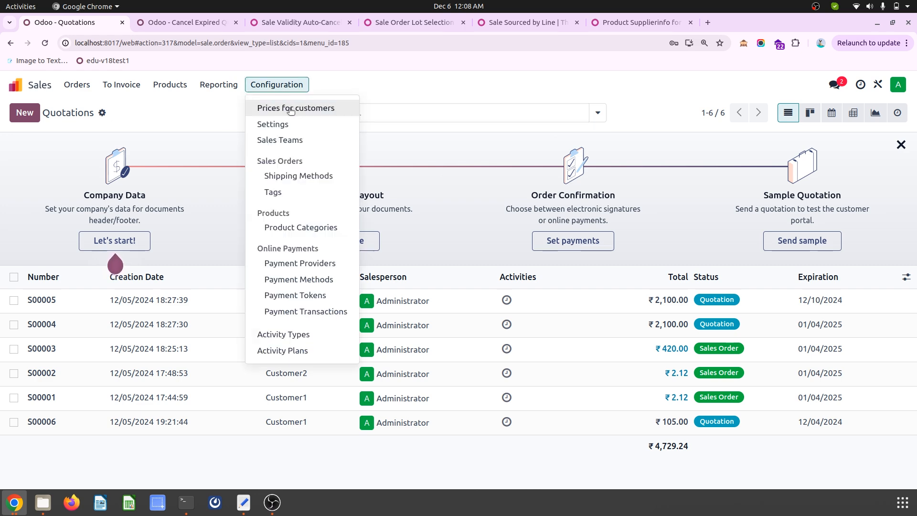
{"action": "left_click", "coordinate": [297, 123]}
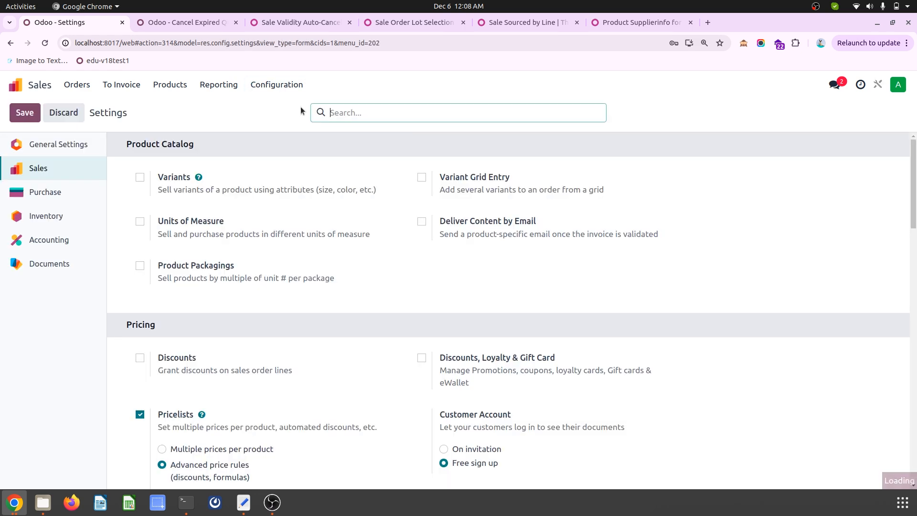
{"action": "scroll", "coordinate": [410, 327], "scroll_direction": "down", "scroll_amount": 10}
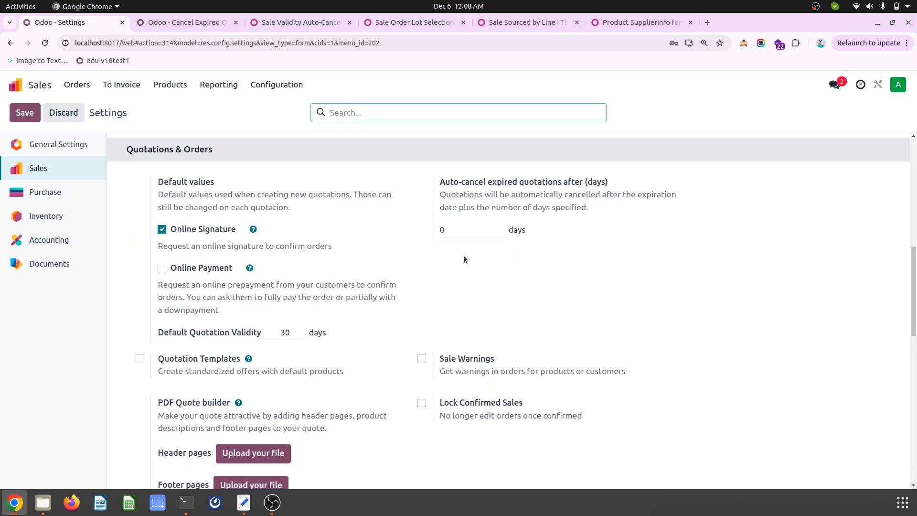
{"action": "left_click", "coordinate": [469, 231]}
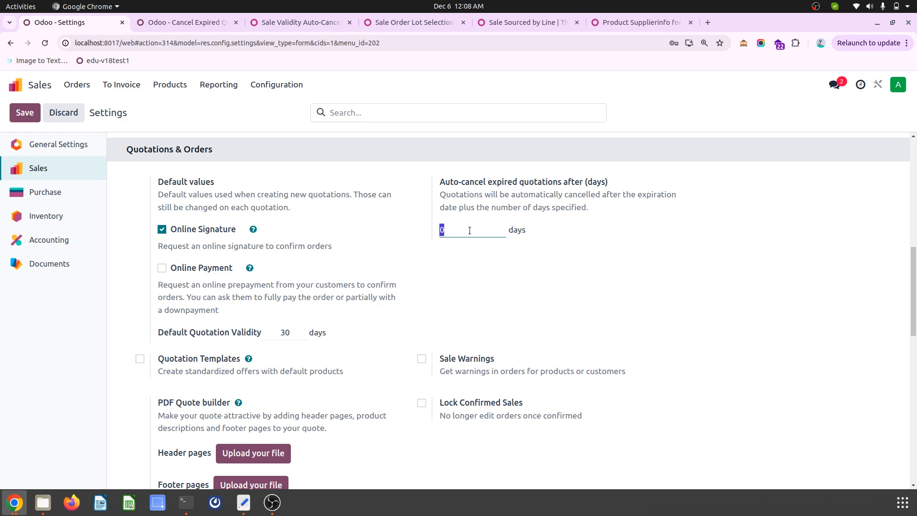
- Manually run the Cancel Expired Quotations scheduled action and check the statuses in the quotations list
{"action": "left_click", "coordinate": [77, 85]}
{"action": "left_click", "coordinate": [91, 106]}
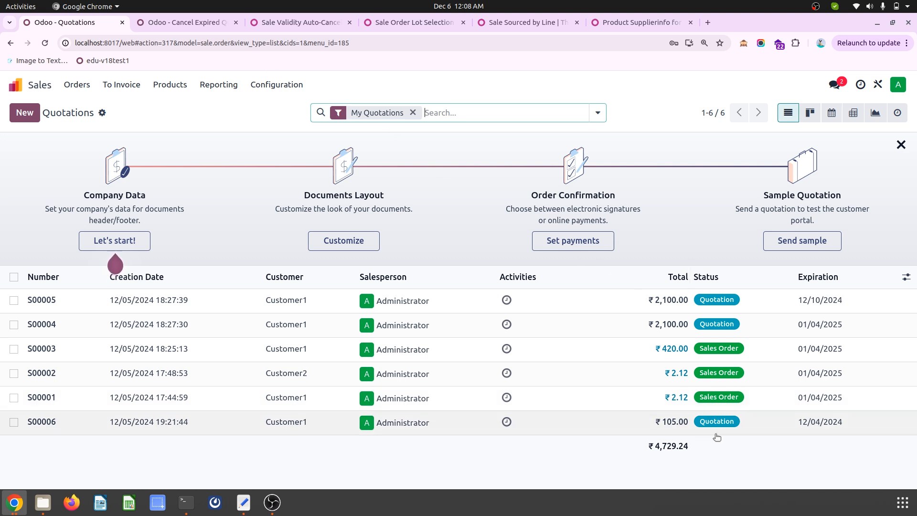
{"action": "left_click", "coordinate": [191, 21]}
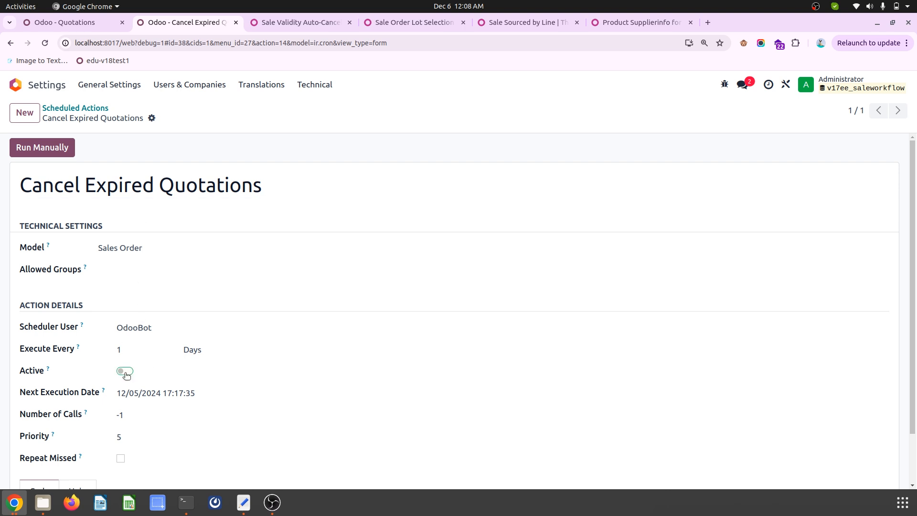
{"action": "left_click", "coordinate": [49, 146]}
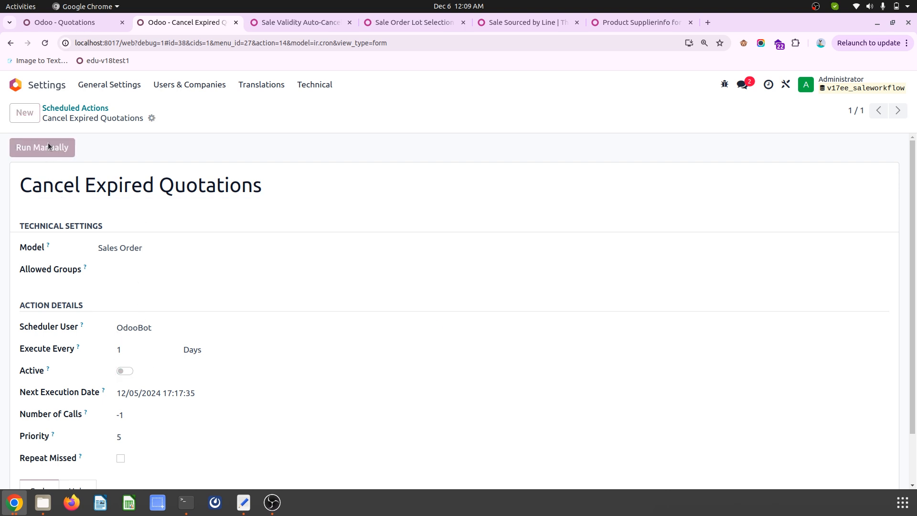
{"action": "left_click", "coordinate": [88, 22]}
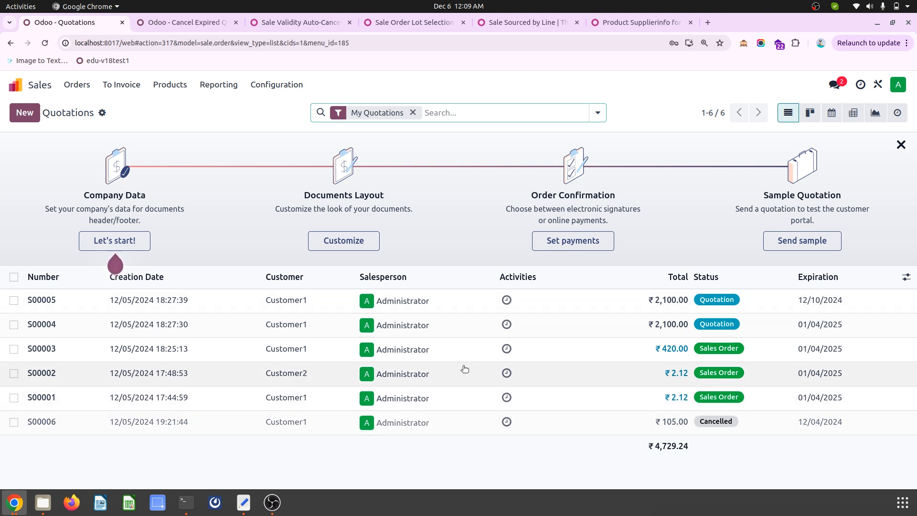
- View the Sale Order Lot Selection module page, and inspect the on-hand serial numbers of product Pr-Serial1 in Odoo
{"action": "left_click", "coordinate": [391, 23]}
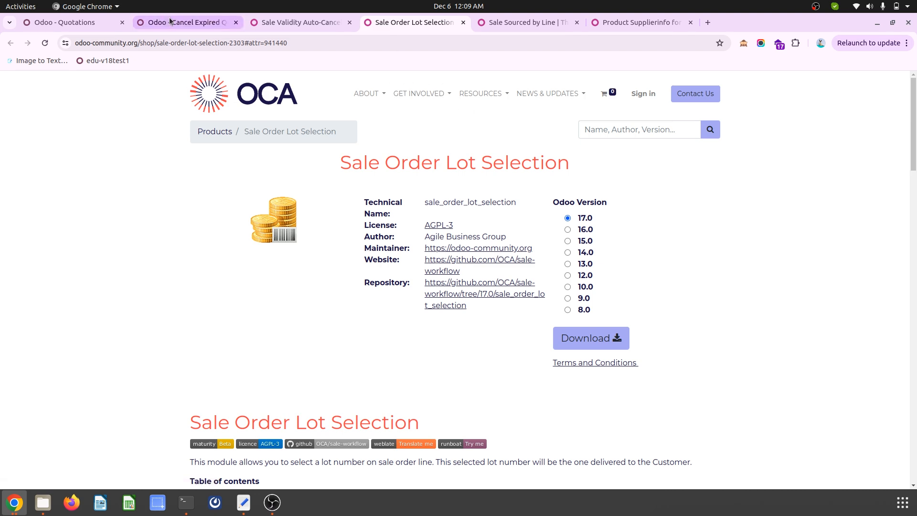
{"action": "left_click", "coordinate": [72, 22]}
{"action": "left_click", "coordinate": [170, 84]}
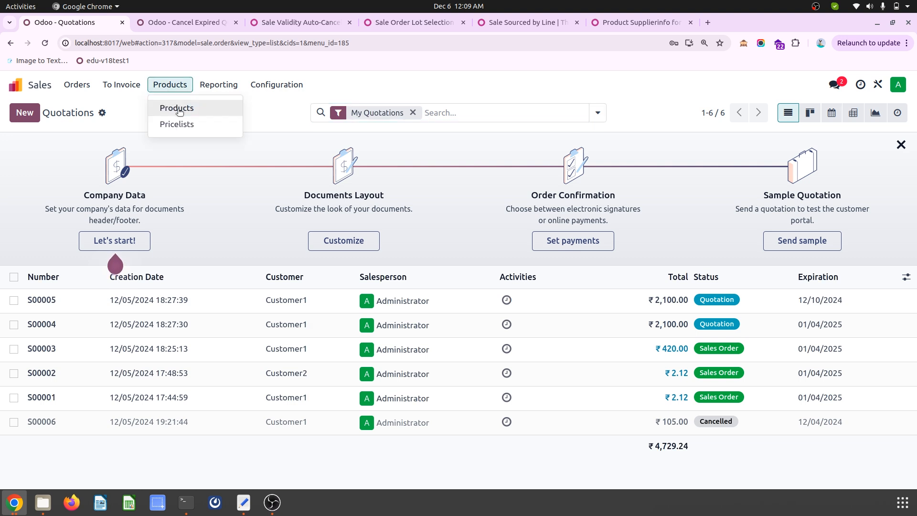
{"action": "left_click", "coordinate": [177, 110]}
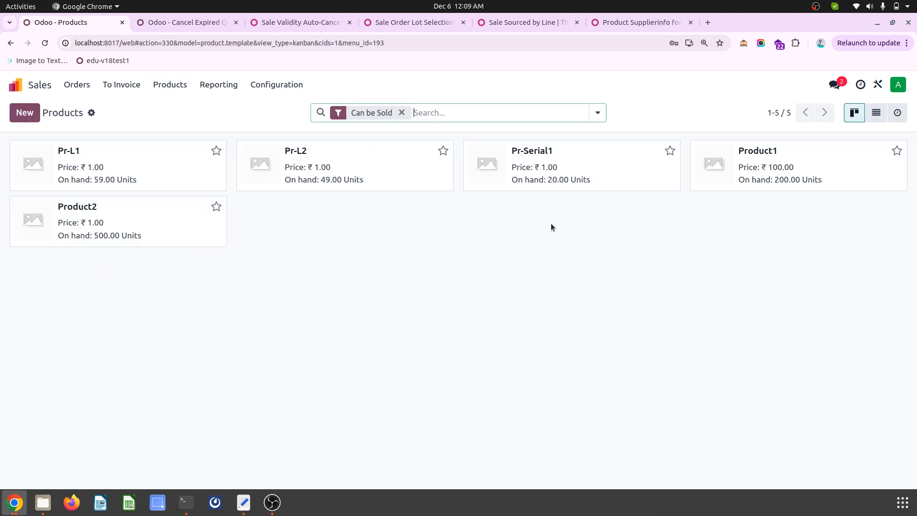
{"action": "left_click", "coordinate": [592, 181]}
{"action": "left_click", "coordinate": [368, 119]}
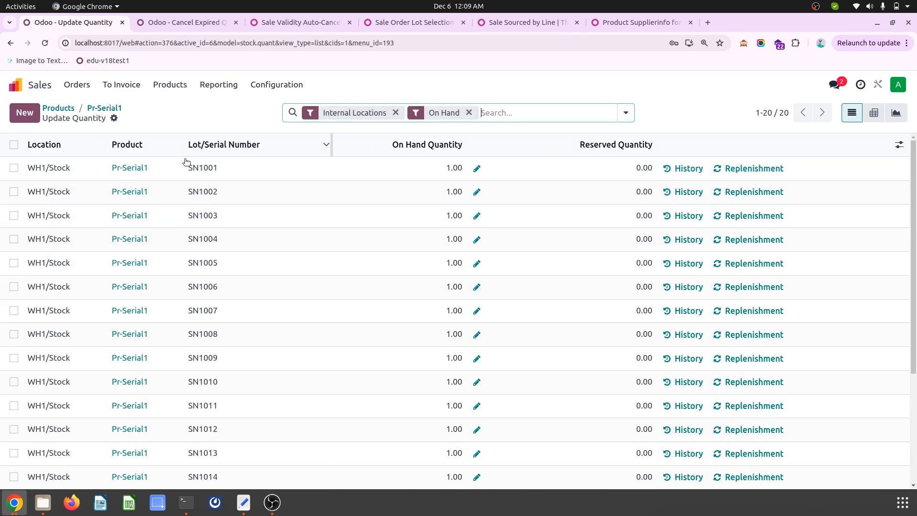
- Create a new quotation for Customer2
{"action": "left_click", "coordinate": [69, 87]}
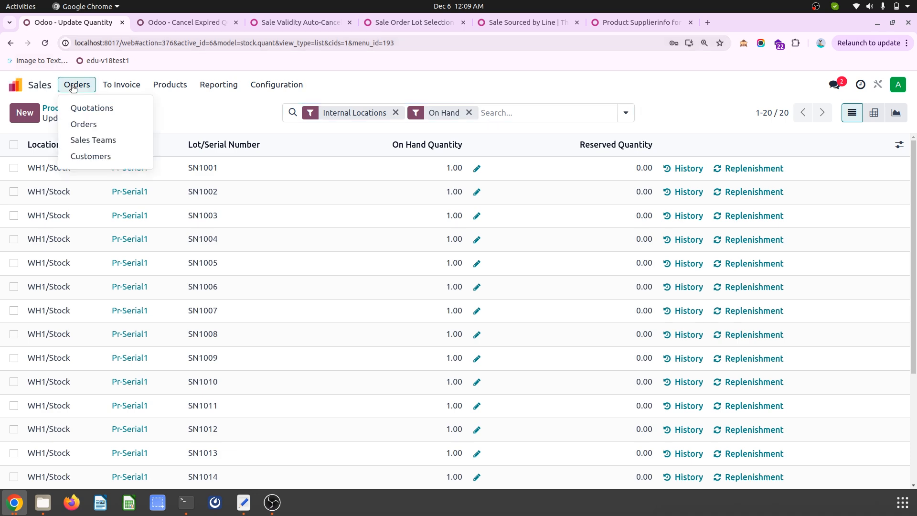
{"action": "left_click", "coordinate": [79, 103]}
{"action": "left_click", "coordinate": [26, 113]}
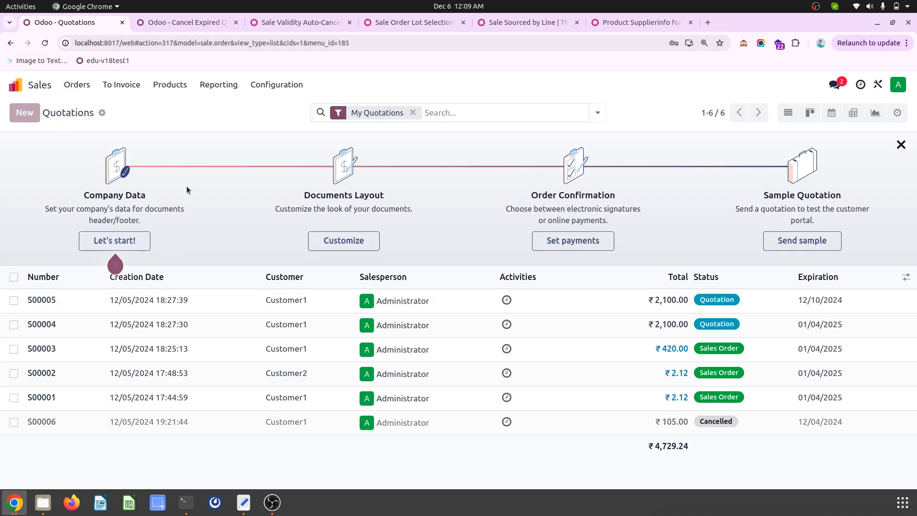
{"action": "left_click", "coordinate": [157, 212]}
{"action": "left_click", "coordinate": [145, 248]}
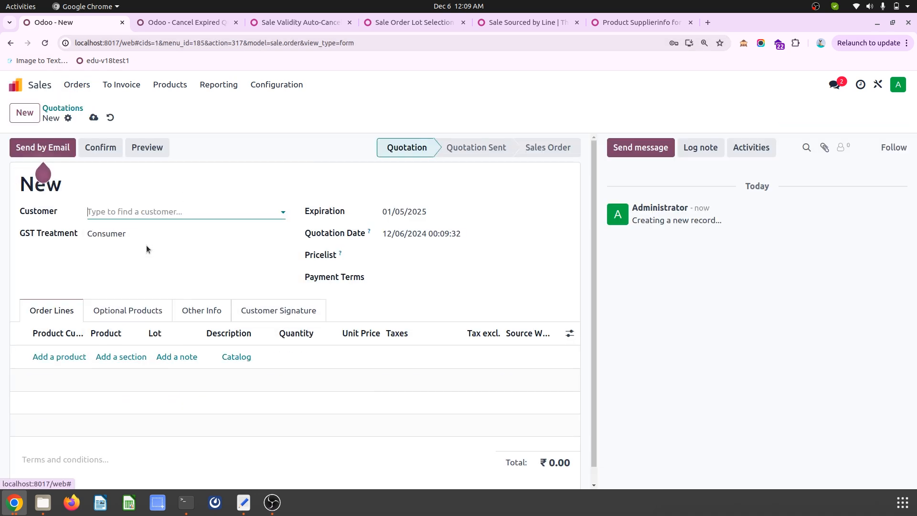
- Add product Pr-Serial1 as an order line and save the quotation
{"action": "left_click", "coordinate": [64, 357]}
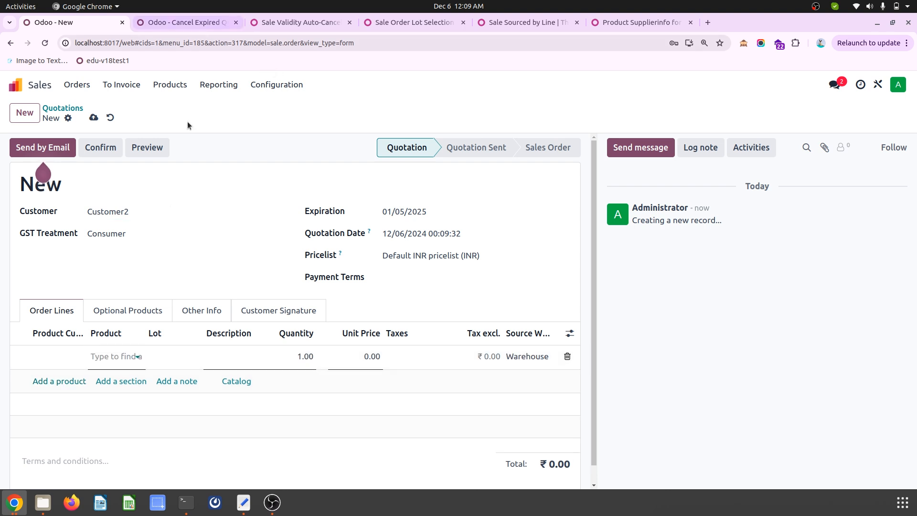
{"action": "type", "text": "sr"}
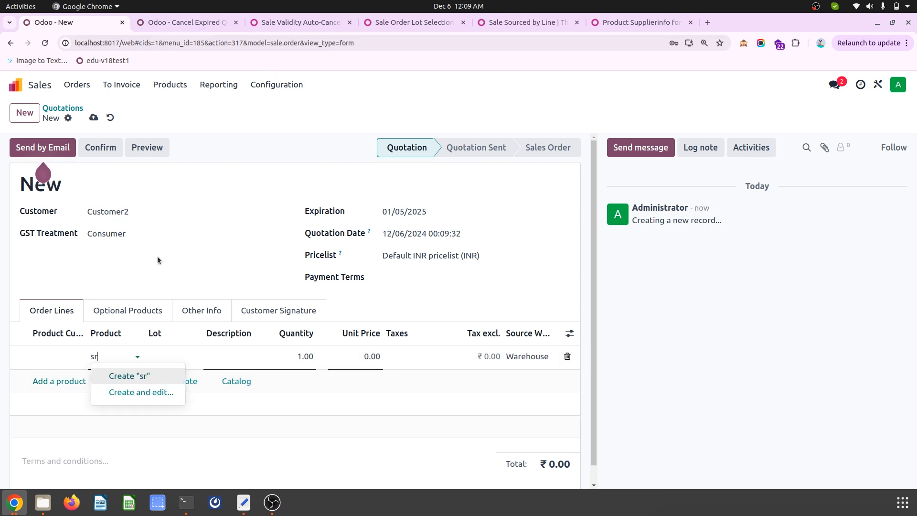
{"action": "key", "text": "BackSpace"}
{"action": "key", "text": "BackSpace"}
{"action": "type", "text": "pr"}
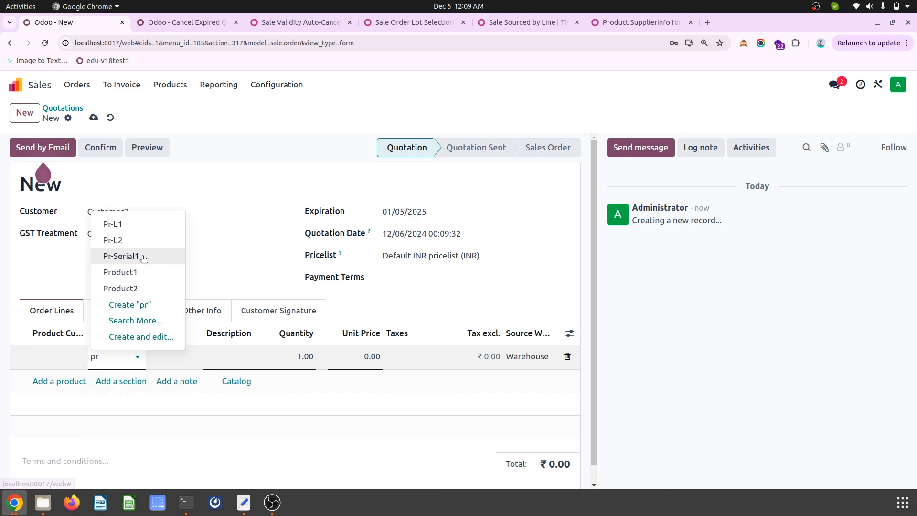
{"action": "left_click", "coordinate": [143, 259]}
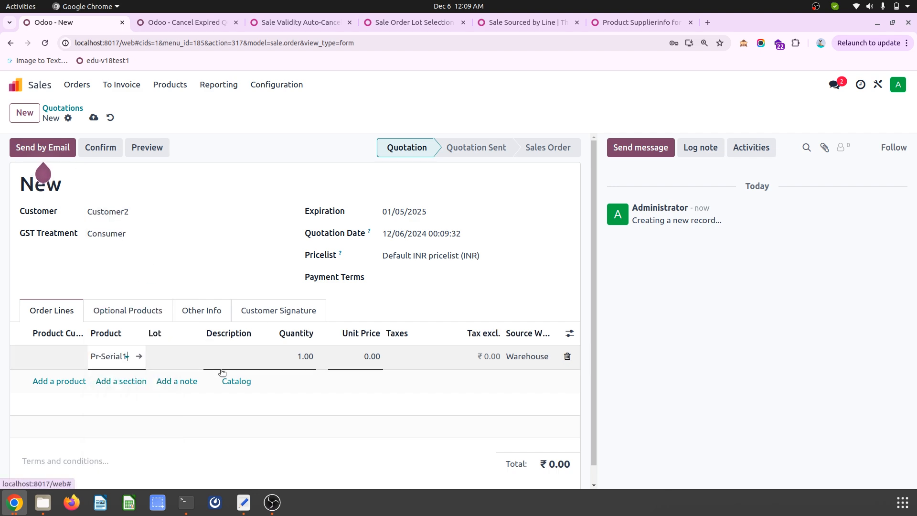
{"action": "left_click", "coordinate": [93, 118]}
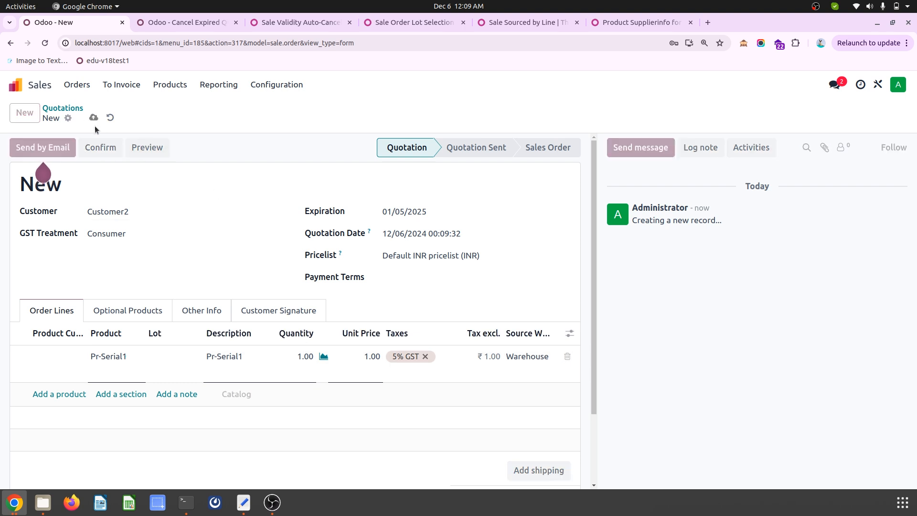
- Assign lot SN1005 to the Pr-Serial1 order line and save the quotation
{"action": "left_click", "coordinate": [169, 354]}
{"action": "left_click", "coordinate": [168, 352]}
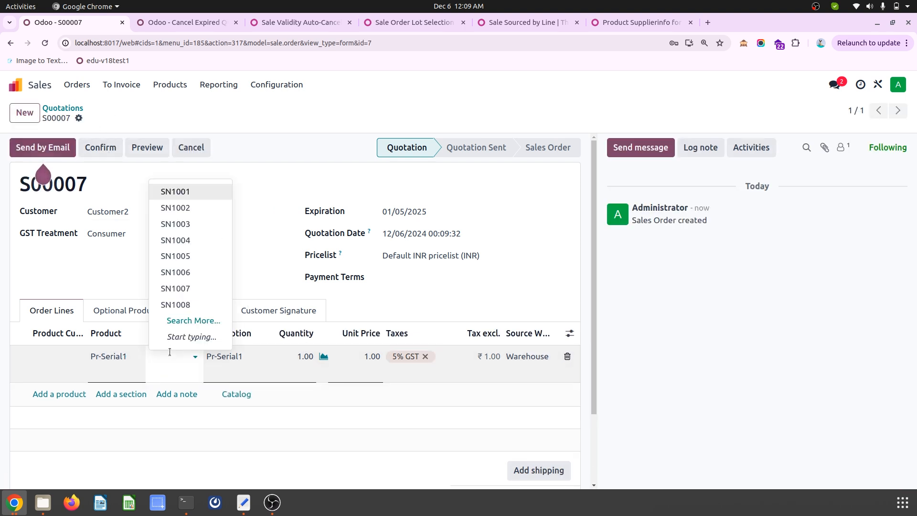
{"action": "left_click", "coordinate": [199, 254]}
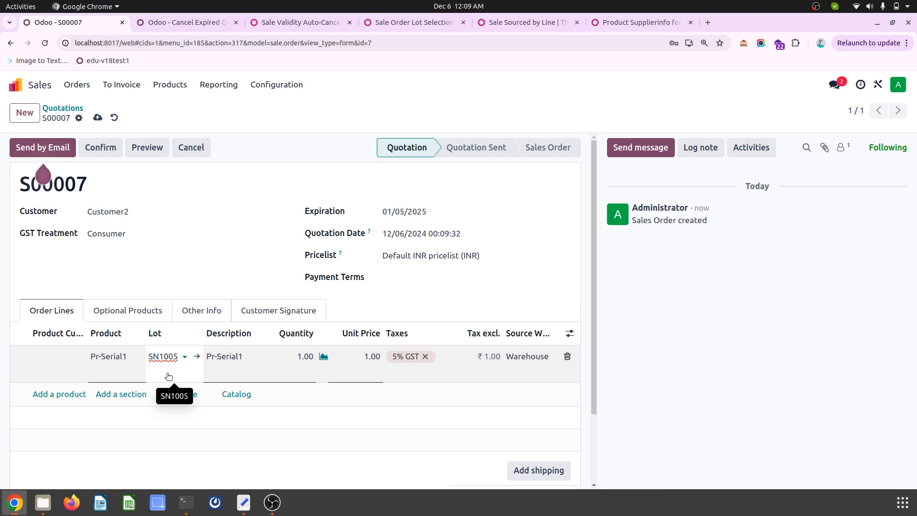
{"action": "left_click", "coordinate": [96, 118]}
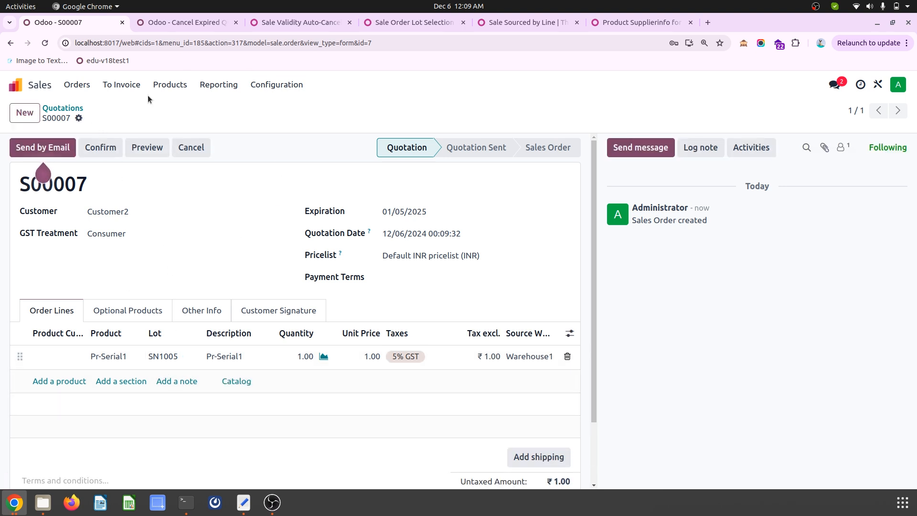
- Confirm the quotation and open the Pr-Serial1 stock move details in its delivery order
{"action": "left_click", "coordinate": [106, 146]}
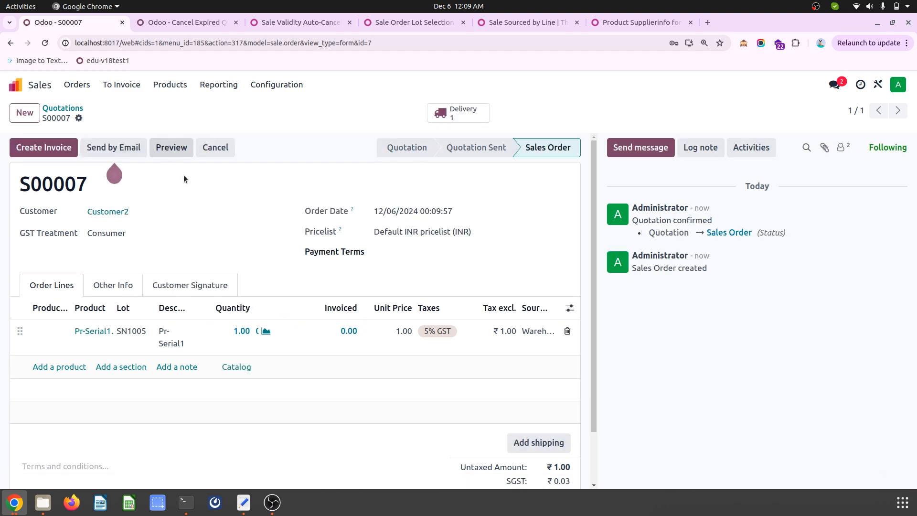
{"action": "left_click", "coordinate": [456, 114]}
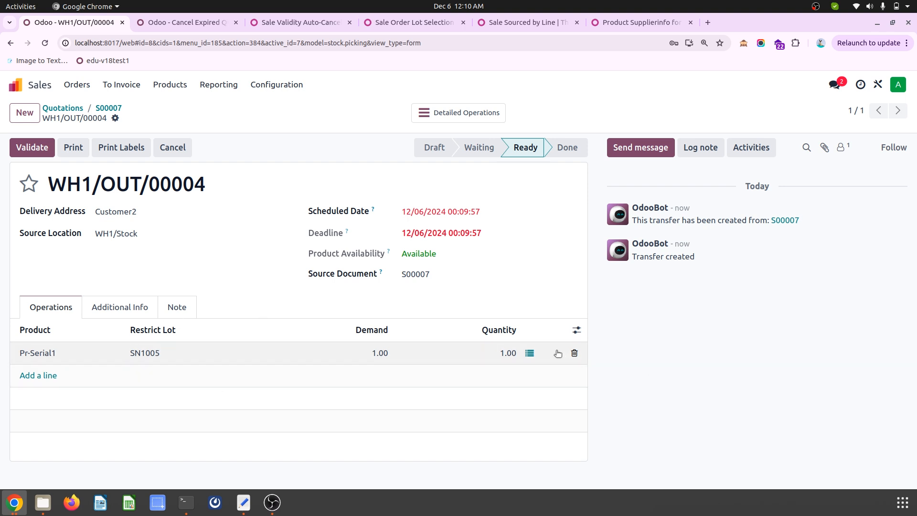
{"action": "left_click", "coordinate": [530, 353]}
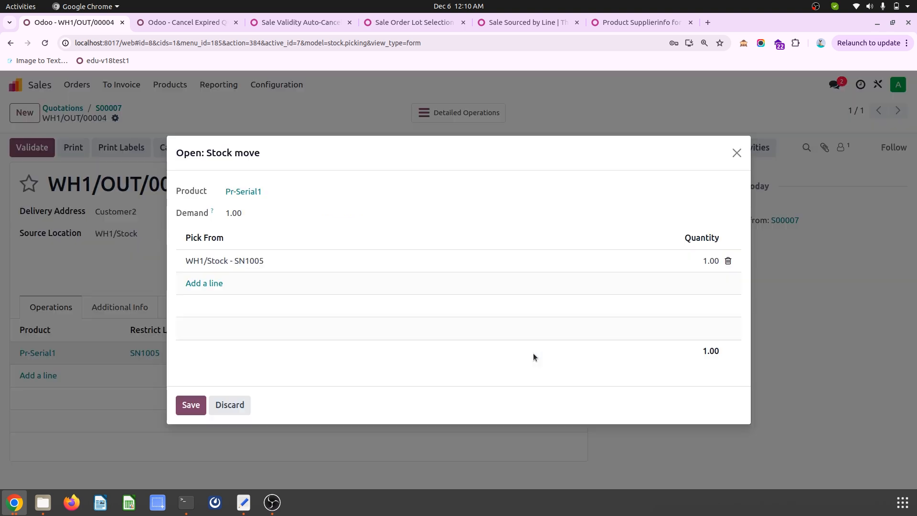
- Set the Pr-Serial1 stock move's pick-from lot to WH1/Stock - SN1001 and save the delivery order
{"action": "left_click", "coordinate": [249, 262]}
{"action": "left_click", "coordinate": [286, 265]}
{"action": "left_click", "coordinate": [269, 281]}
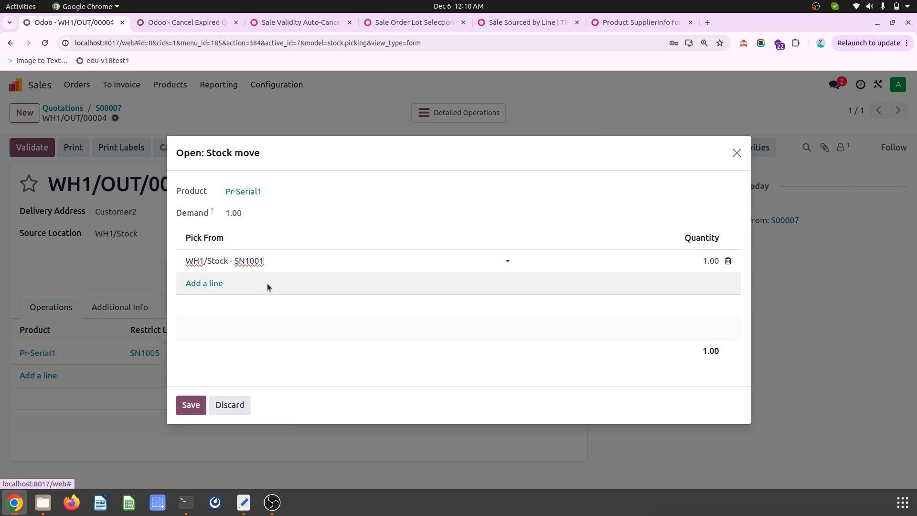
{"action": "left_click", "coordinate": [189, 404]}
{"action": "left_click", "coordinate": [134, 118]}
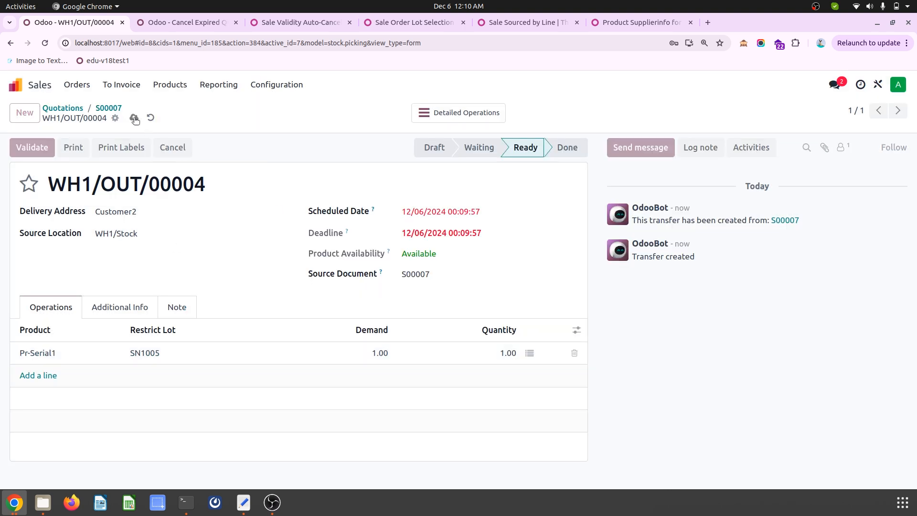
- Try to validate delivery order WH1/OUT/00004 with a picked lot that differs from its restricted lot
{"action": "left_click", "coordinate": [33, 149]}
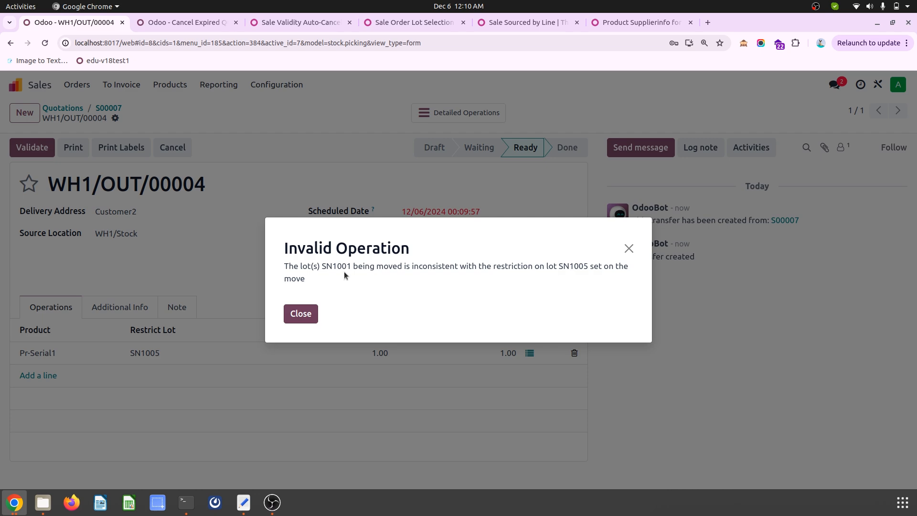
{"action": "double_click", "coordinate": [576, 265]}
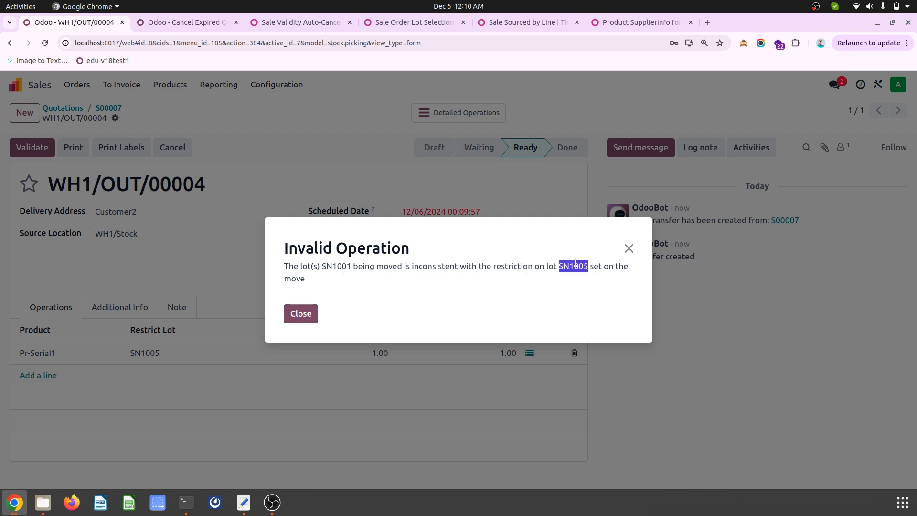
{"action": "left_click", "coordinate": [305, 315]}
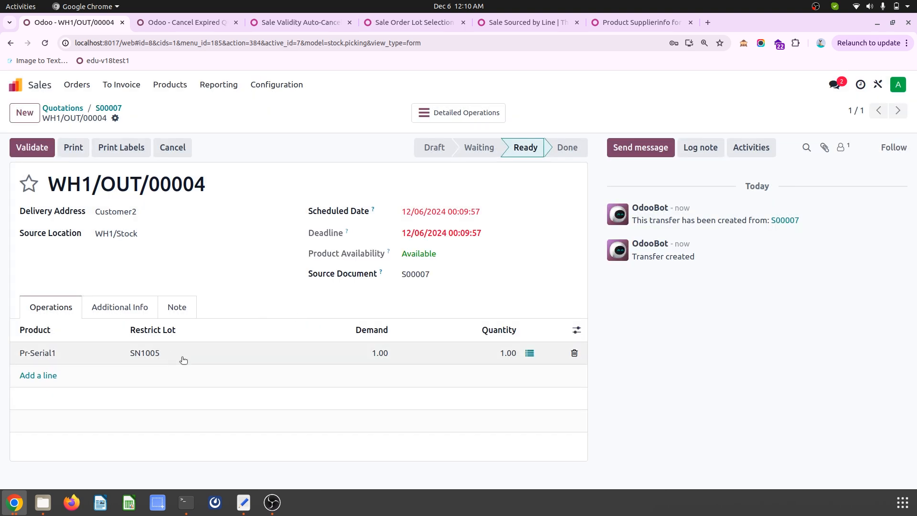
- Set the Pr-Serial1 pick-from lot to WH1/Stock - SN1005, then save and validate the delivery order
{"action": "left_click", "coordinate": [529, 353]}
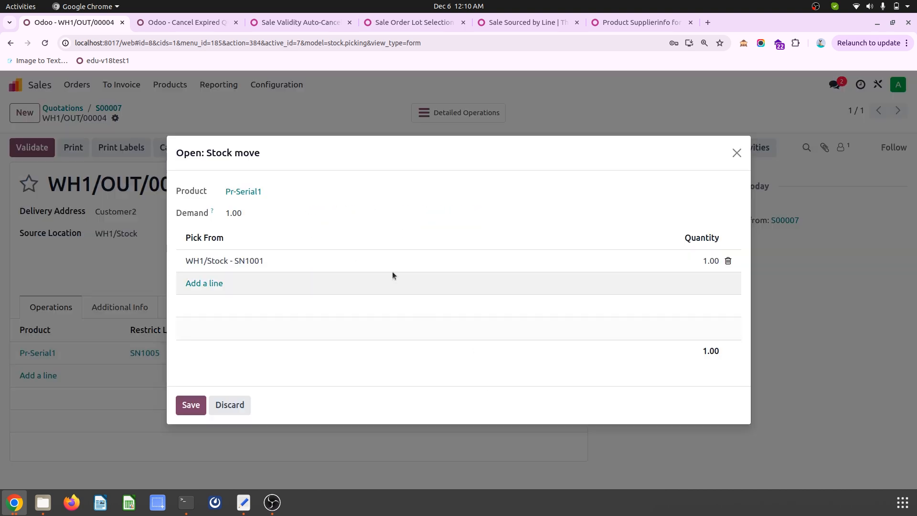
{"action": "left_click", "coordinate": [288, 262]}
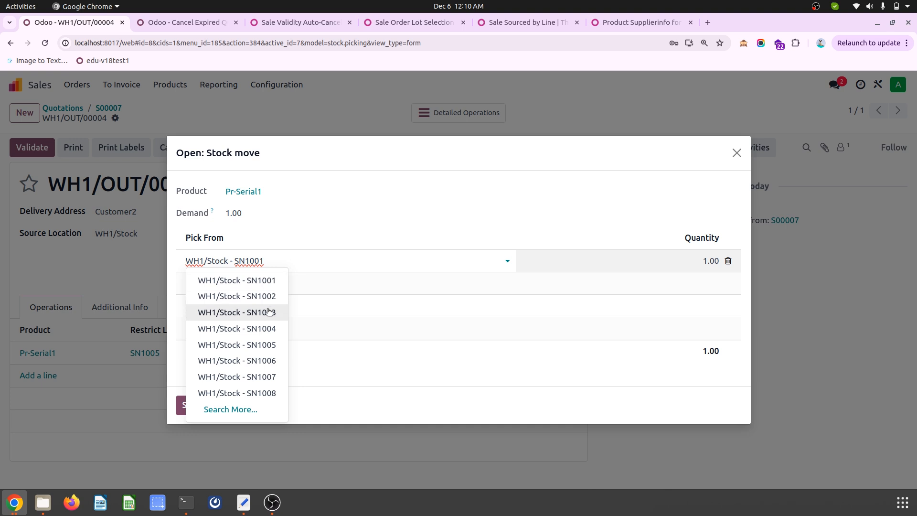
{"action": "left_click", "coordinate": [268, 344]}
{"action": "left_click", "coordinate": [191, 405]}
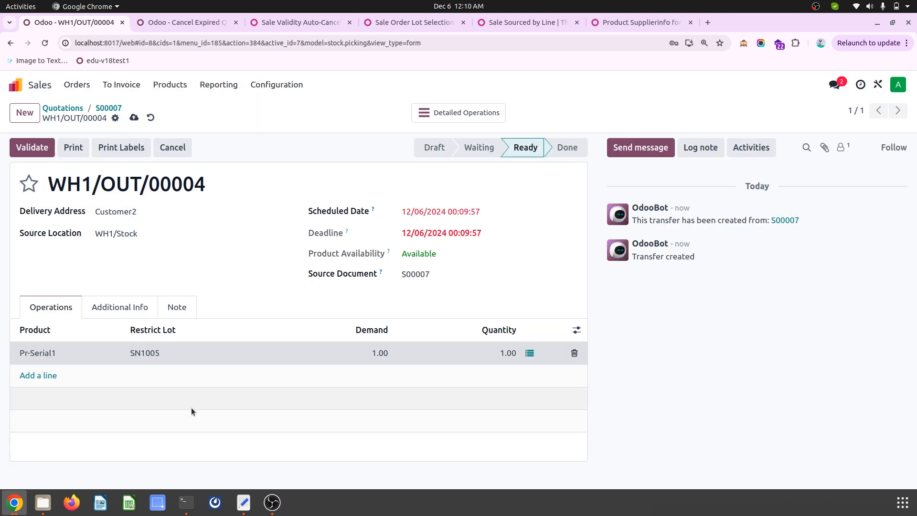
{"action": "left_click", "coordinate": [134, 118]}
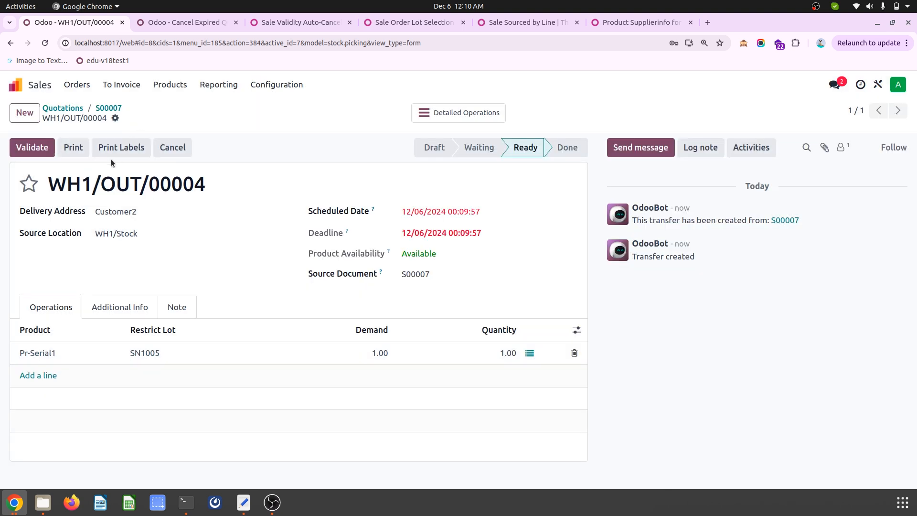
{"action": "left_click", "coordinate": [30, 148]}
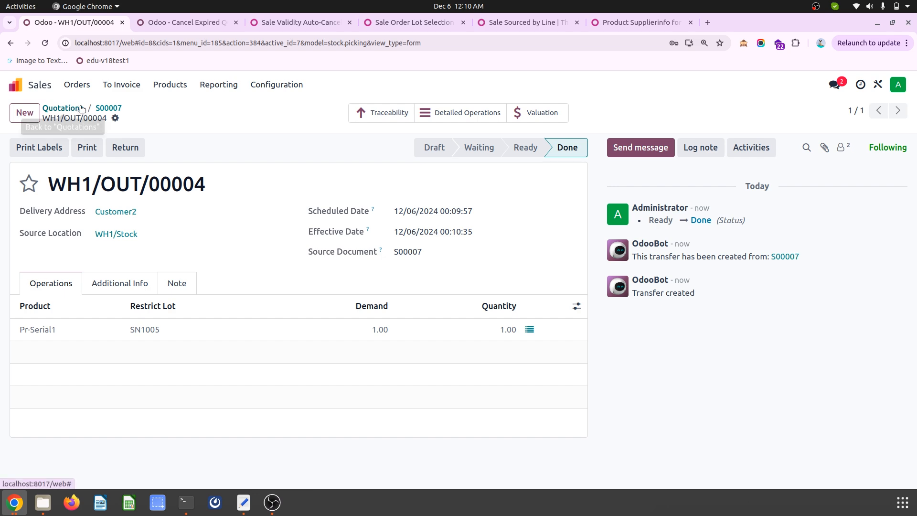
- Leave the sales order and open the forecasted report of product Pr-Serial1 in Inventory
{"action": "left_click", "coordinate": [107, 111]}
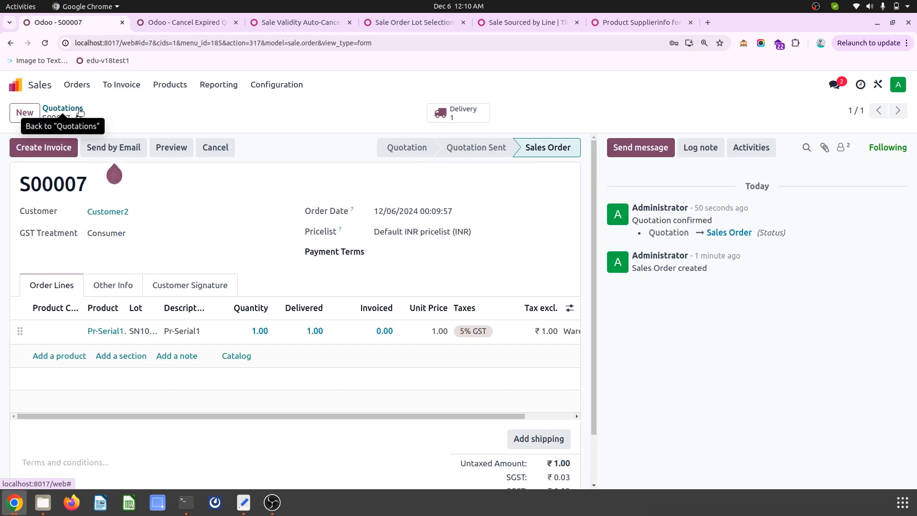
{"action": "left_click", "coordinate": [64, 106]}
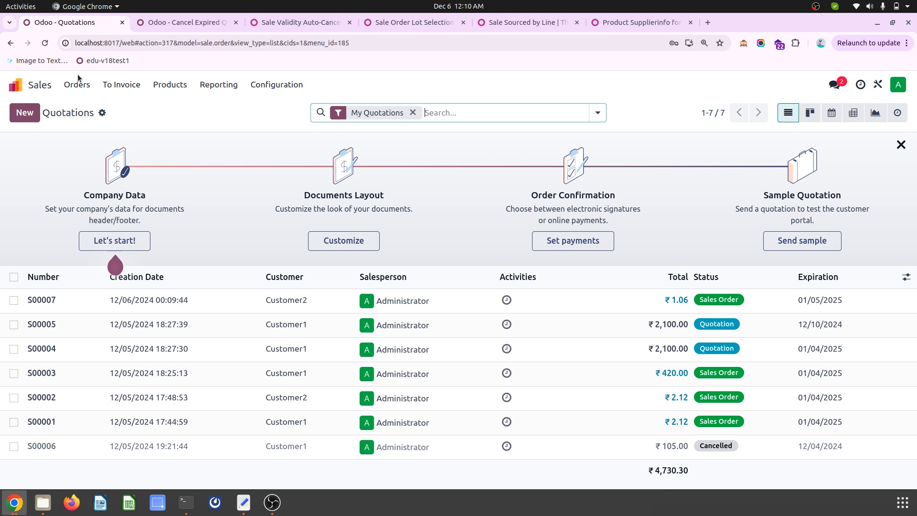
{"action": "left_click", "coordinate": [16, 84]}
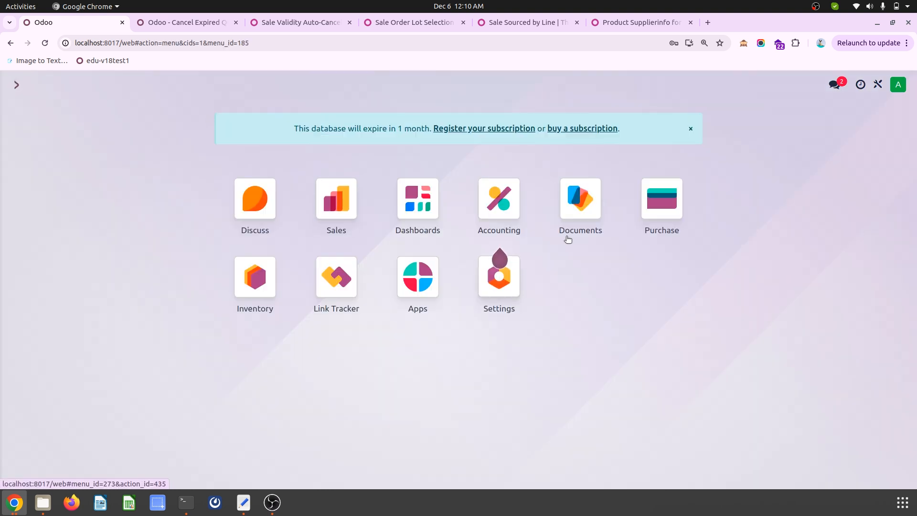
{"action": "left_click", "coordinate": [254, 277]}
{"action": "left_click", "coordinate": [205, 84]}
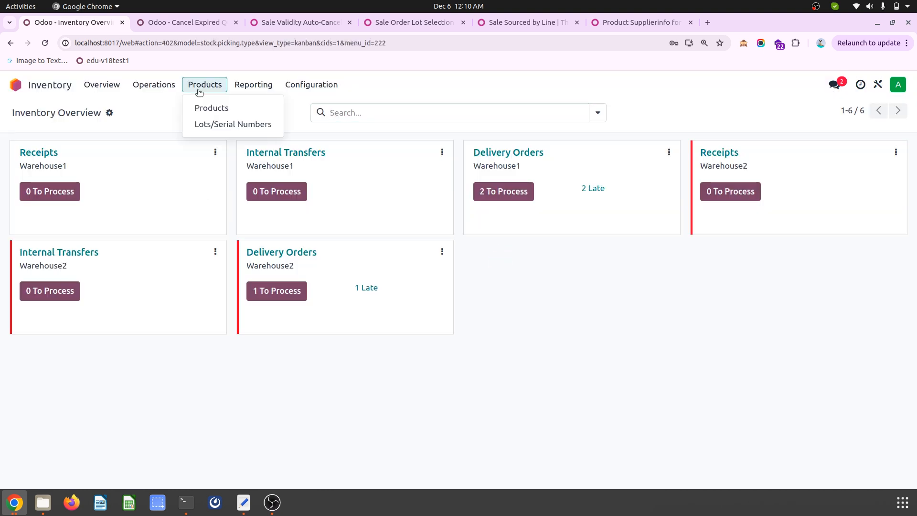
{"action": "left_click", "coordinate": [211, 106]}
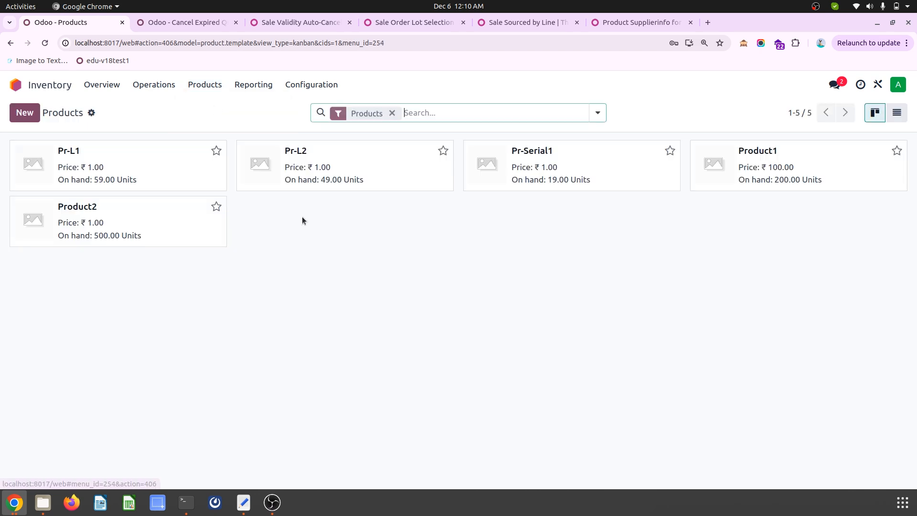
{"action": "left_click", "coordinate": [554, 172]}
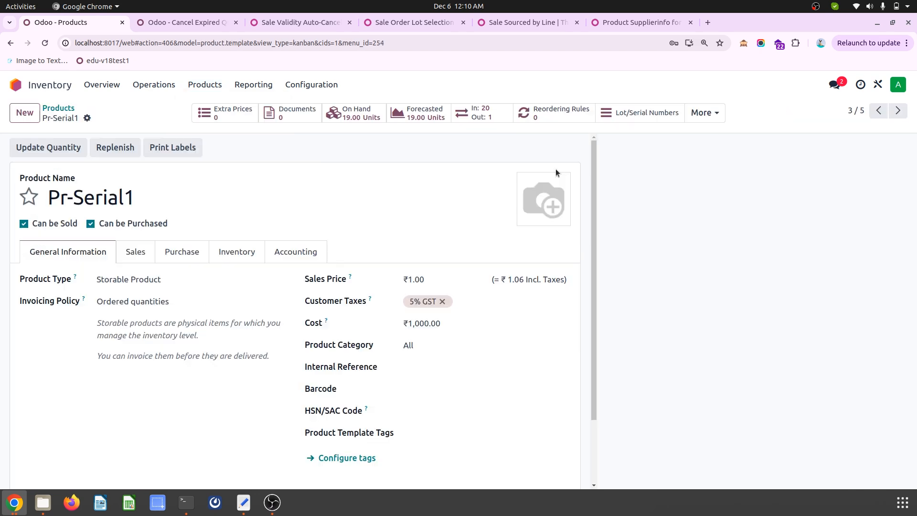
{"action": "left_click", "coordinate": [424, 115]}
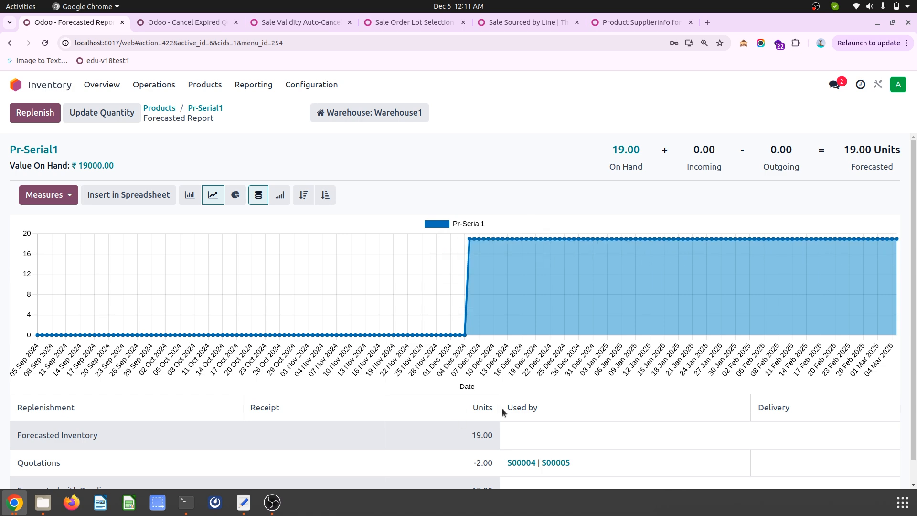
- Examine the lot on quotation S00004 from the Pr-Serial1 forecasted report and return to the report
{"action": "scroll", "coordinate": [486, 450], "scroll_direction": "down", "scroll_amount": 1}
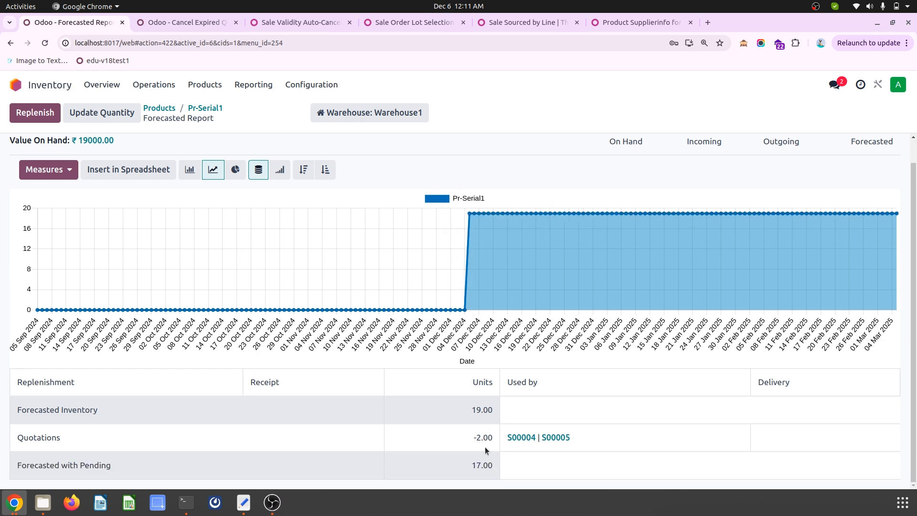
{"action": "left_click", "coordinate": [521, 437]}
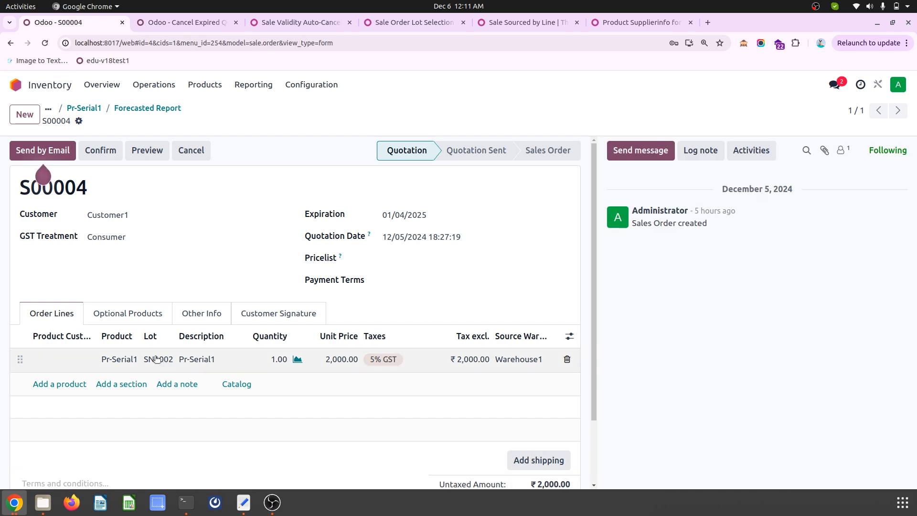
{"action": "left_click", "coordinate": [147, 109]}
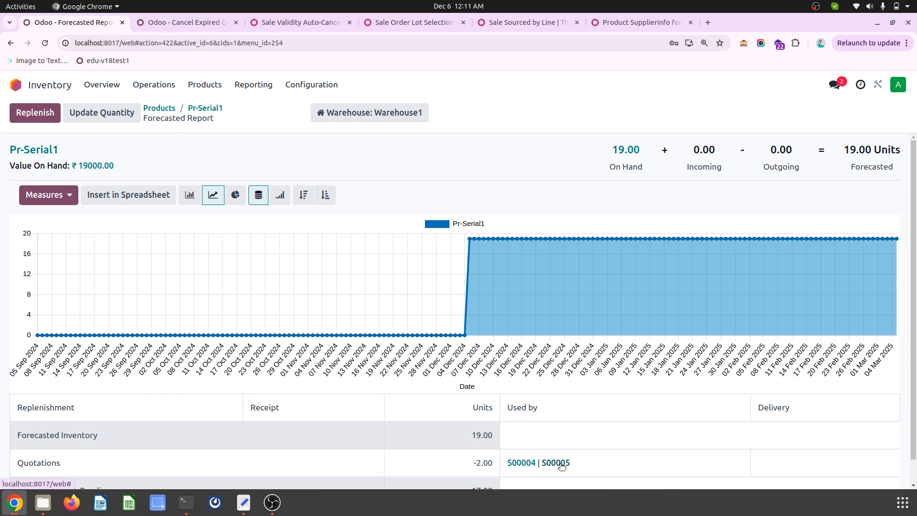
- Confirm quotation S00005 from the Pr-Serial1 forecasted report and return to the report
{"action": "left_click", "coordinate": [544, 463]}
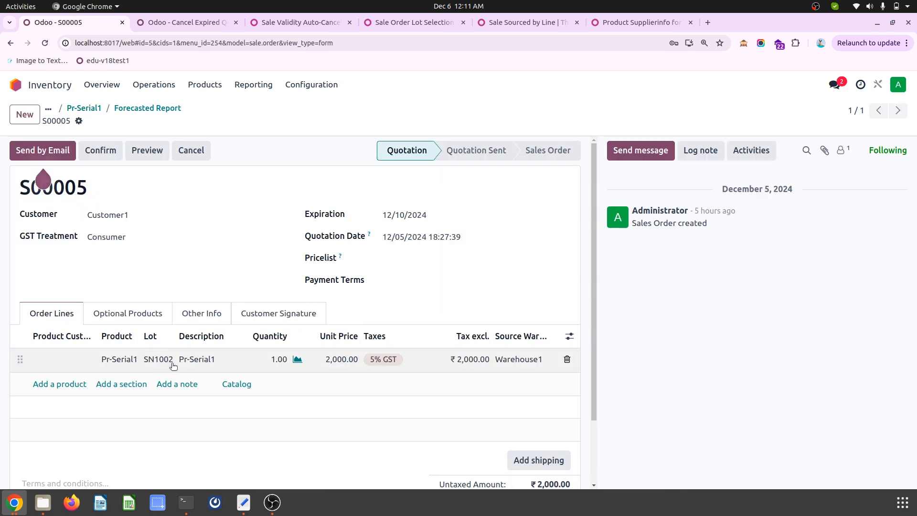
{"action": "left_click", "coordinate": [108, 153]}
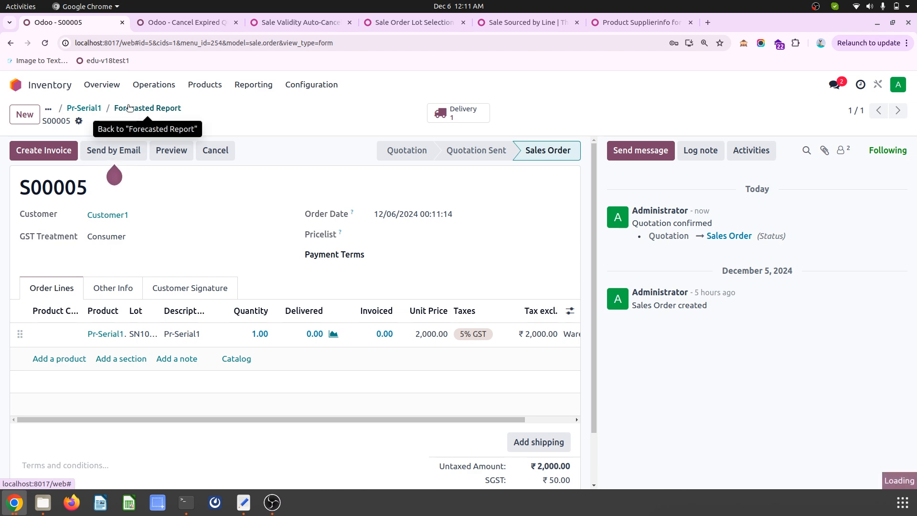
{"action": "left_click", "coordinate": [129, 108]}
- Confirm quotation S00004 from the forecasted report and open its delivery order
{"action": "scroll", "coordinate": [523, 471], "scroll_direction": "down", "scroll_amount": 2}
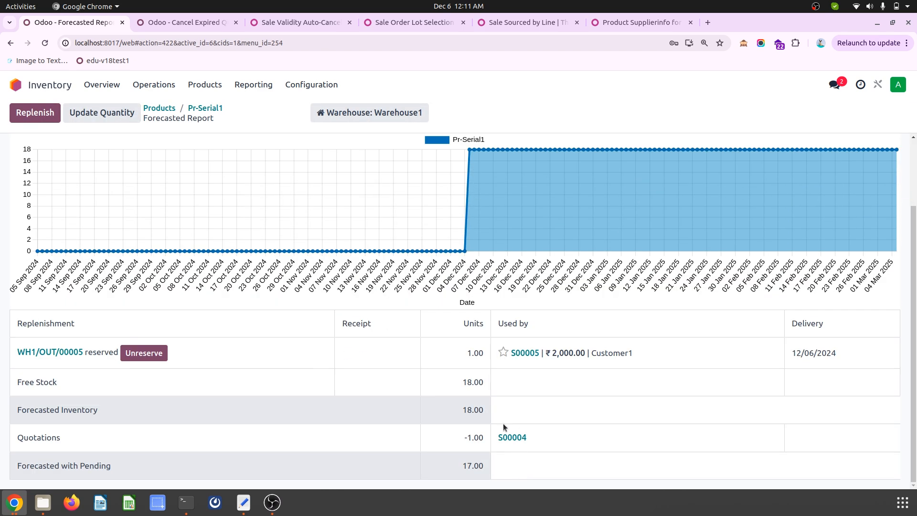
{"action": "left_click", "coordinate": [512, 437]}
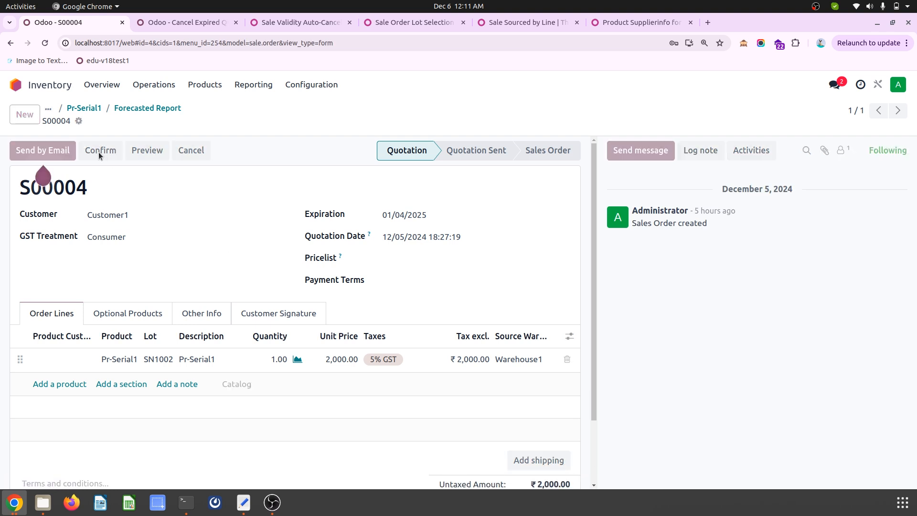
{"action": "key", "text": "alt+q"}
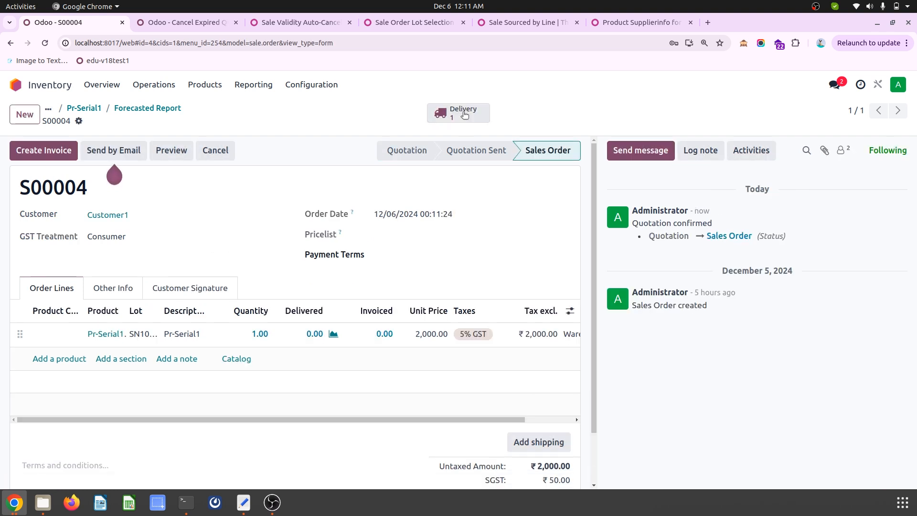
{"action": "left_click", "coordinate": [460, 113]}
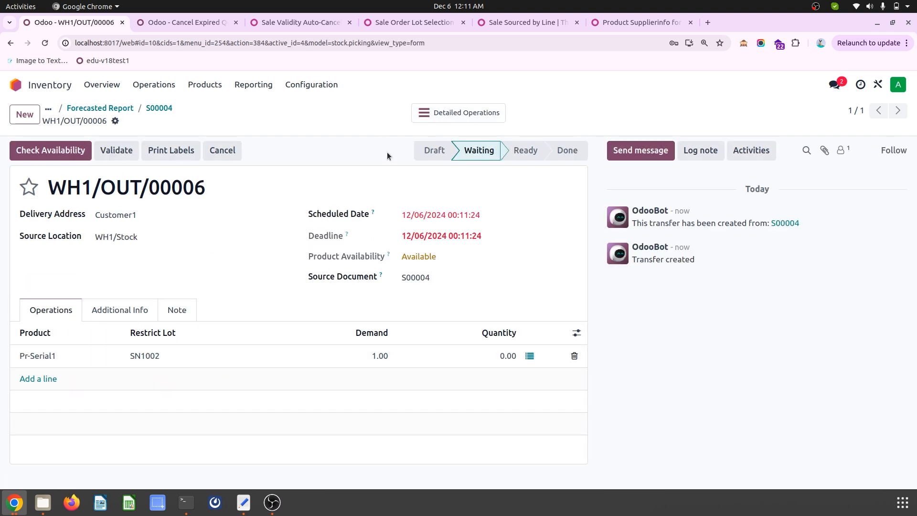
- Open sales order S00005 from the forecasted report and widen its Lot column to read the full lot number
{"action": "left_click", "coordinate": [115, 111]}
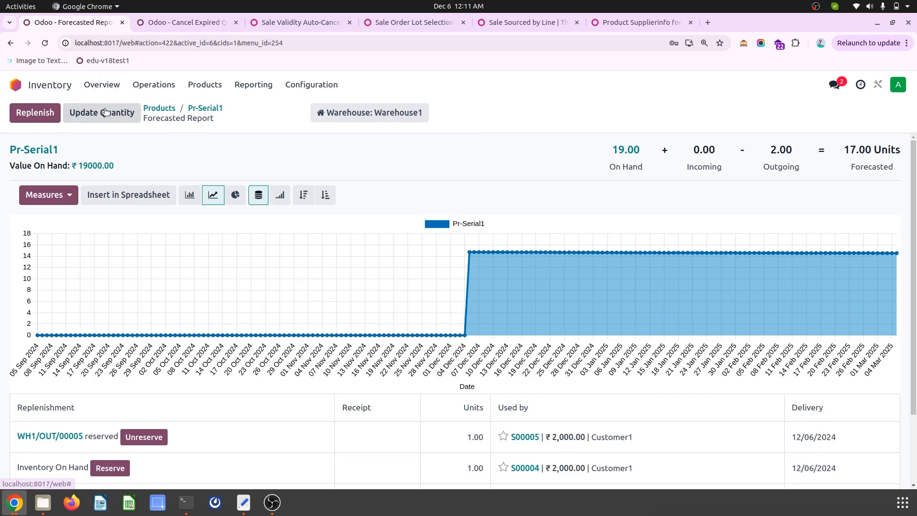
{"action": "scroll", "coordinate": [306, 407], "scroll_direction": "down", "scroll_amount": 3}
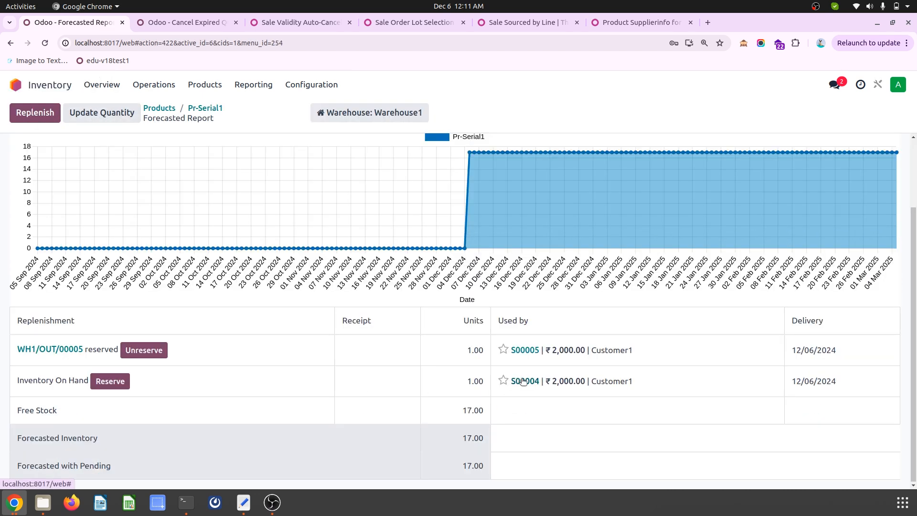
{"action": "left_click", "coordinate": [527, 350]}
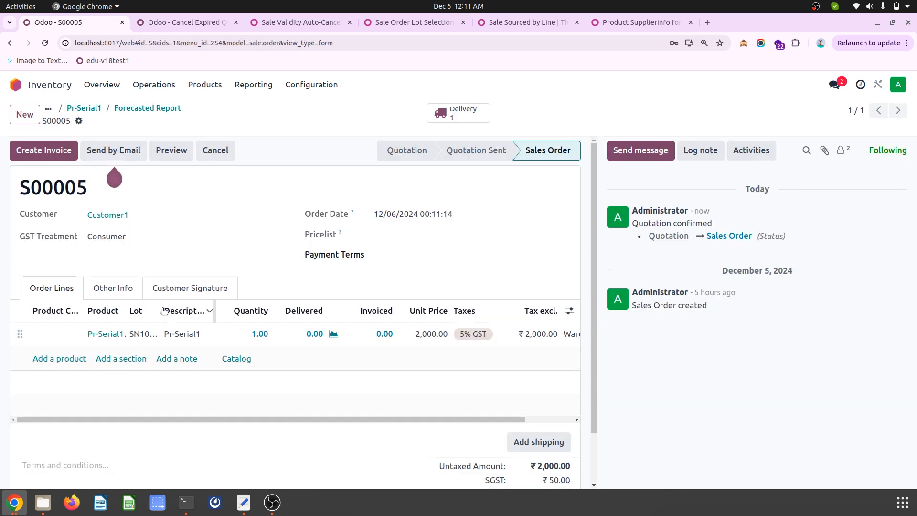
{"action": "left_click_drag", "start_coordinate": [164, 310], "coordinate": [197, 311]}
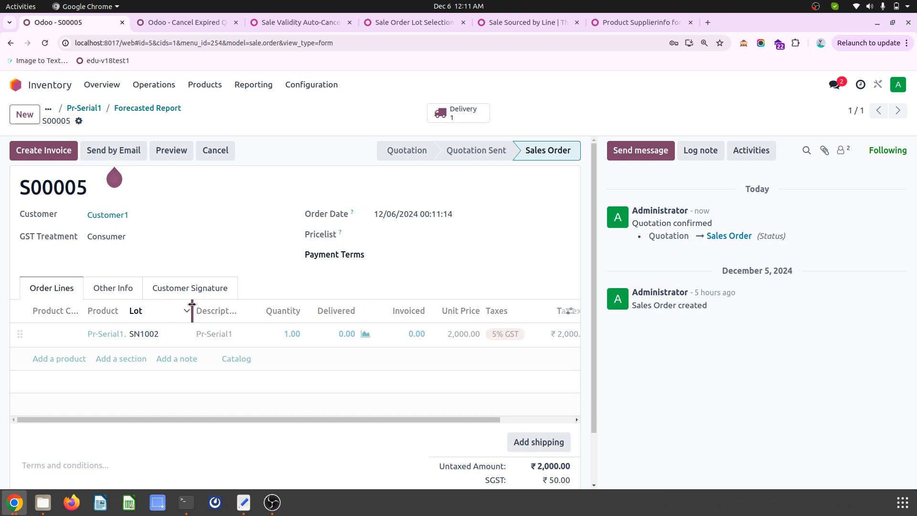
- Open the delivery order of sales order S00005 and validate it
{"action": "left_click", "coordinate": [458, 123]}
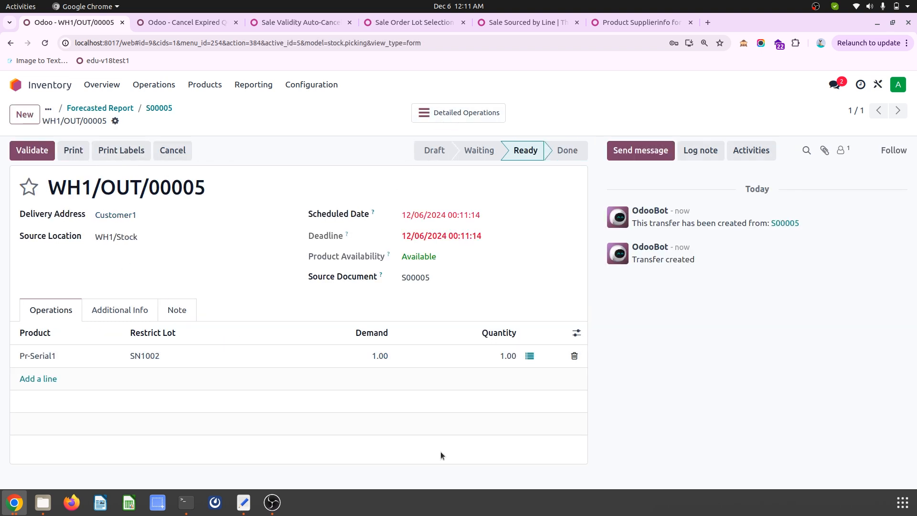
{"action": "left_click", "coordinate": [29, 149]}
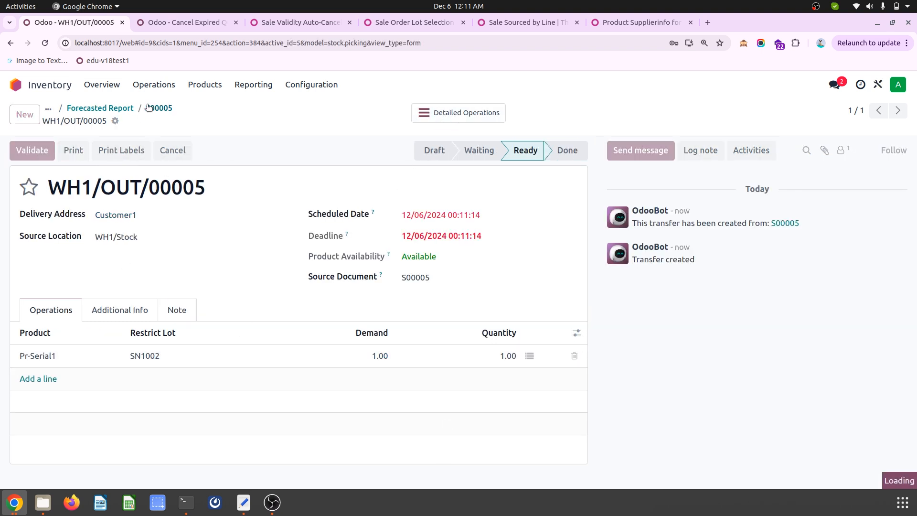
- Return to the forecasted report and open the delivery order of sales order S00004
{"action": "left_click", "coordinate": [123, 109]}
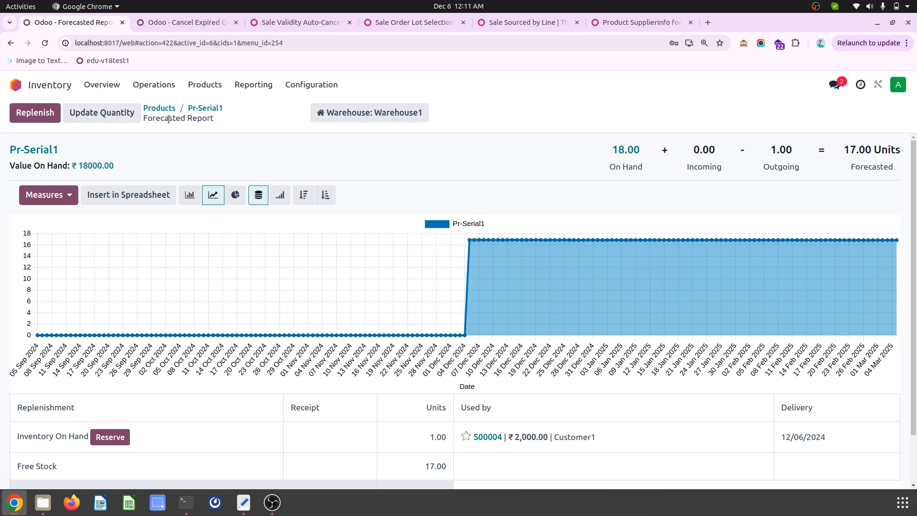
{"action": "left_click", "coordinate": [487, 436]}
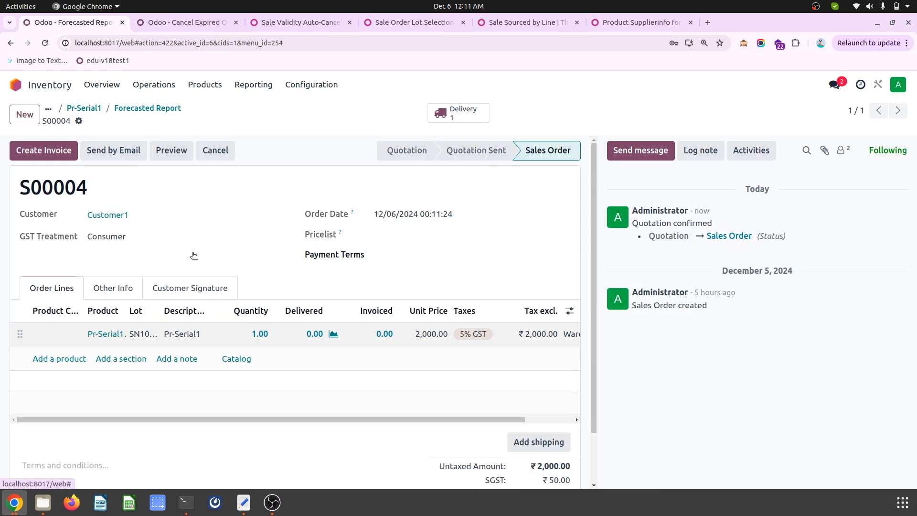
{"action": "left_click", "coordinate": [458, 112]}
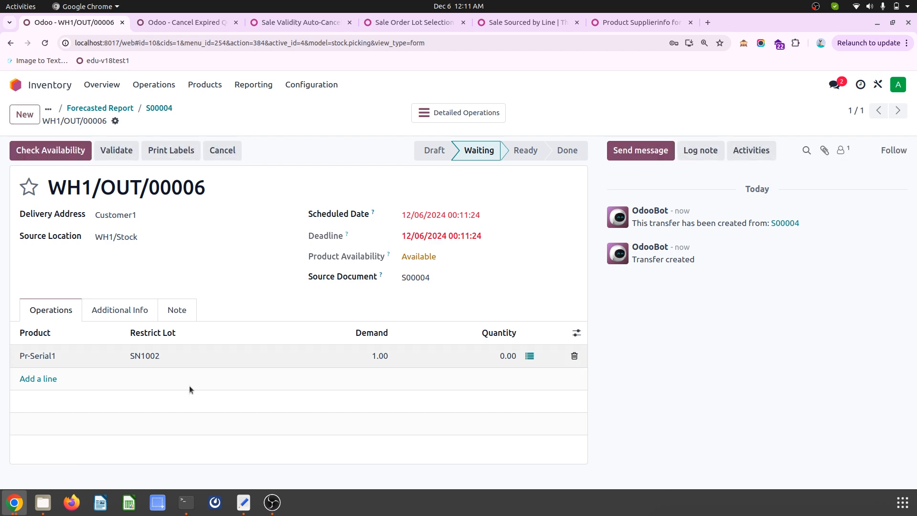
- Check the restricted lot on the delivery, return to sales order S00004, cancel it and set it back to quotation
{"action": "left_click", "coordinate": [171, 358]}
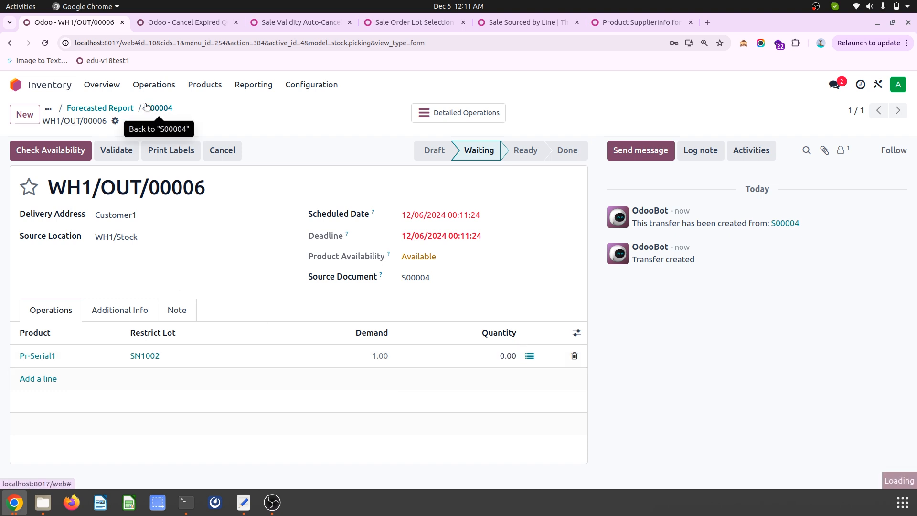
{"action": "left_click", "coordinate": [166, 109]}
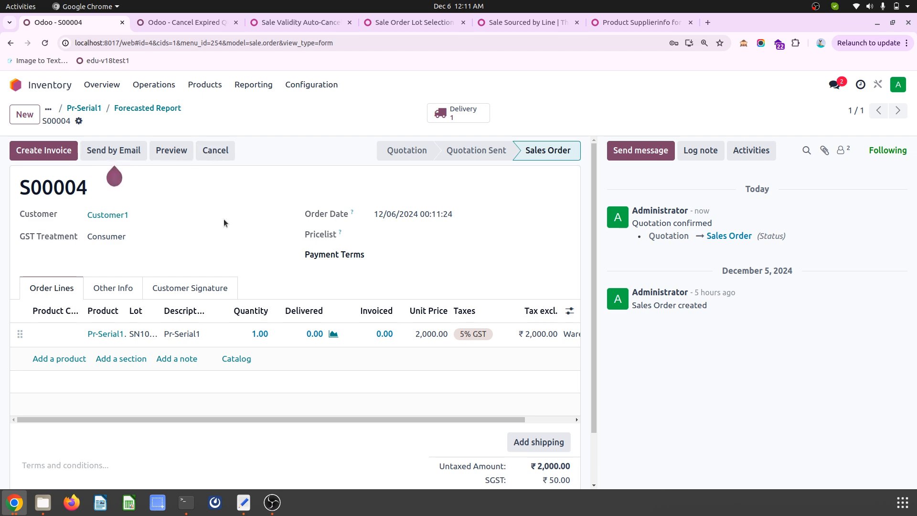
{"action": "left_click", "coordinate": [223, 152]}
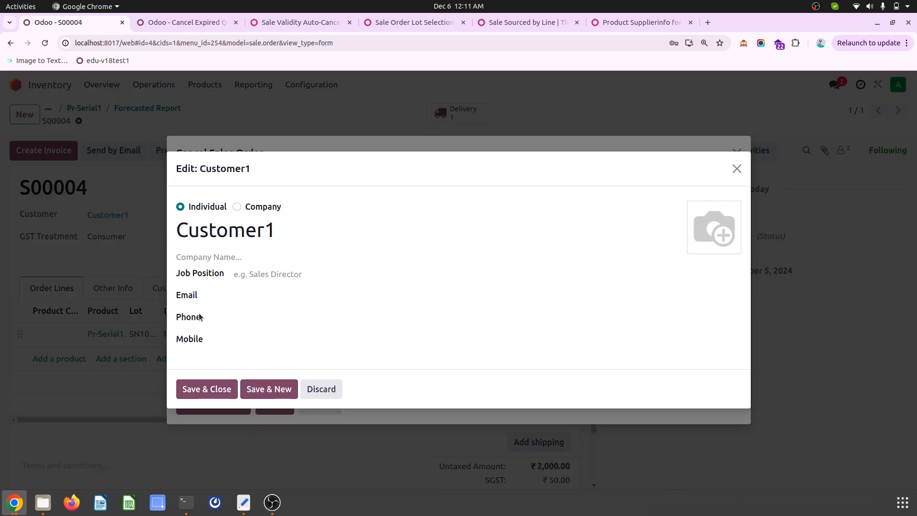
{"action": "left_click", "coordinate": [317, 394]}
{"action": "left_click", "coordinate": [275, 404]}
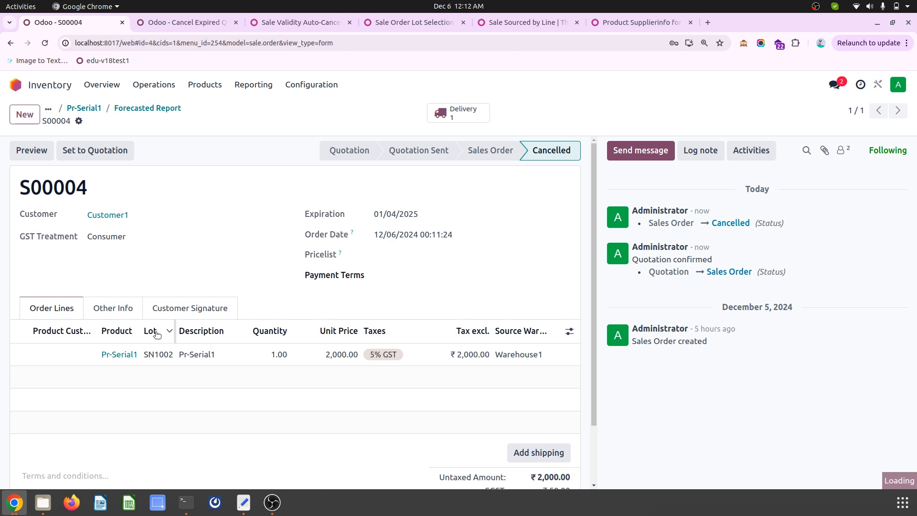
{"action": "left_click", "coordinate": [95, 150]}
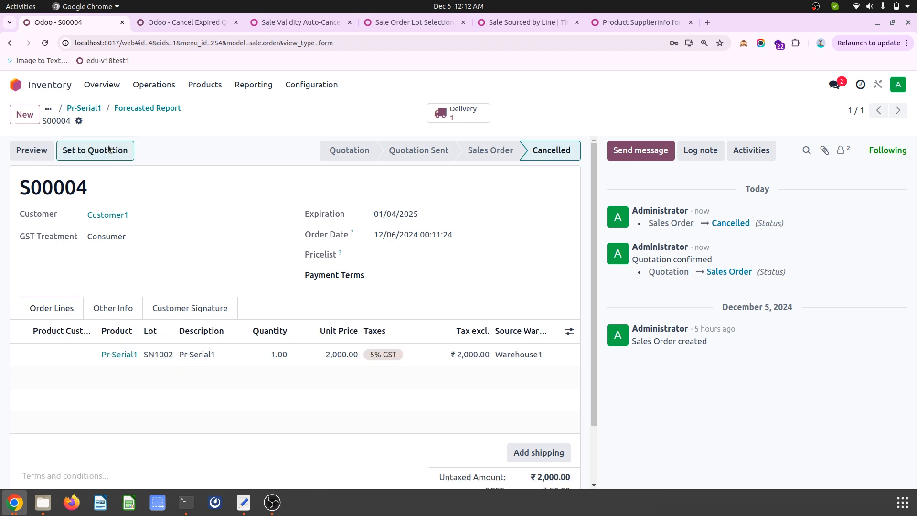
- Clear the lot on quotation S00004's Pr-Serial1 line, save, and confirm the order
{"action": "left_click", "coordinate": [157, 359]}
{"action": "key", "text": "BackSpace"}
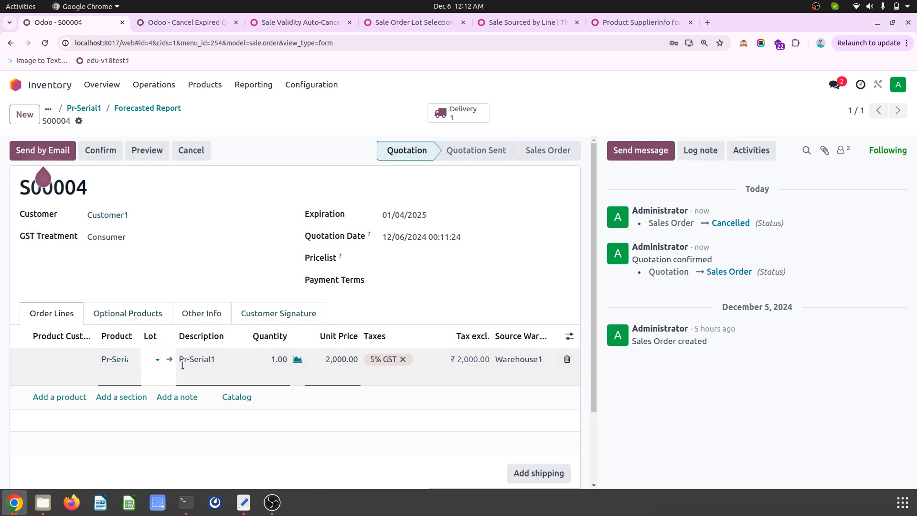
{"action": "left_click", "coordinate": [191, 242]}
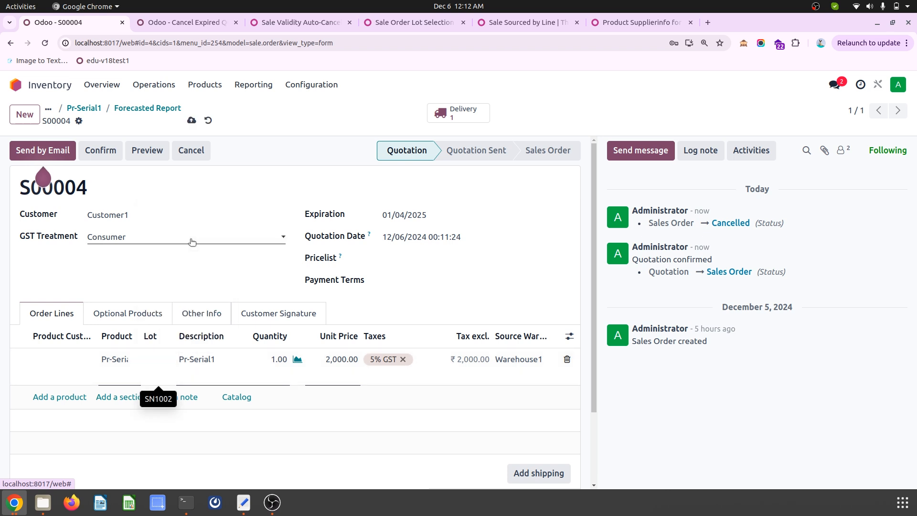
{"action": "left_click", "coordinate": [192, 121]}
{"action": "left_click", "coordinate": [106, 156]}
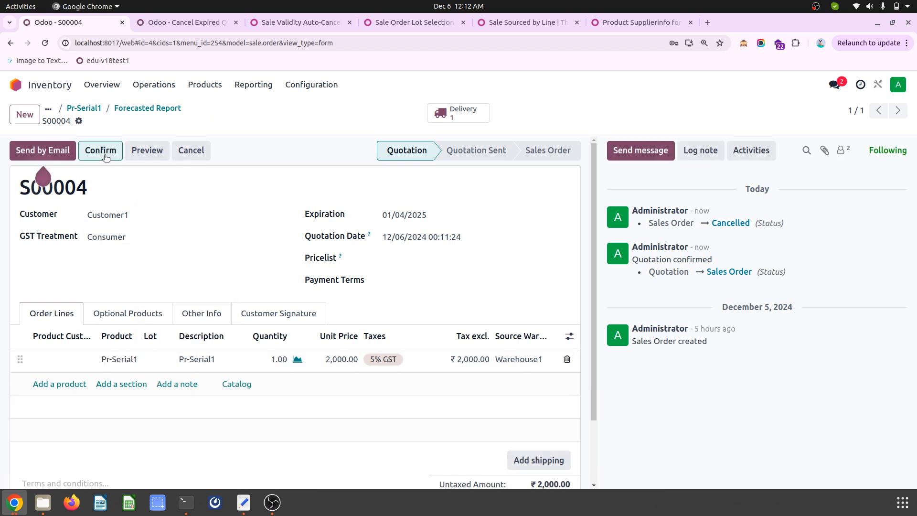
- Set the lot of the Pr-Serial1 line to SN1003 on the confirmed order and save it
{"action": "left_click", "coordinate": [158, 334]}
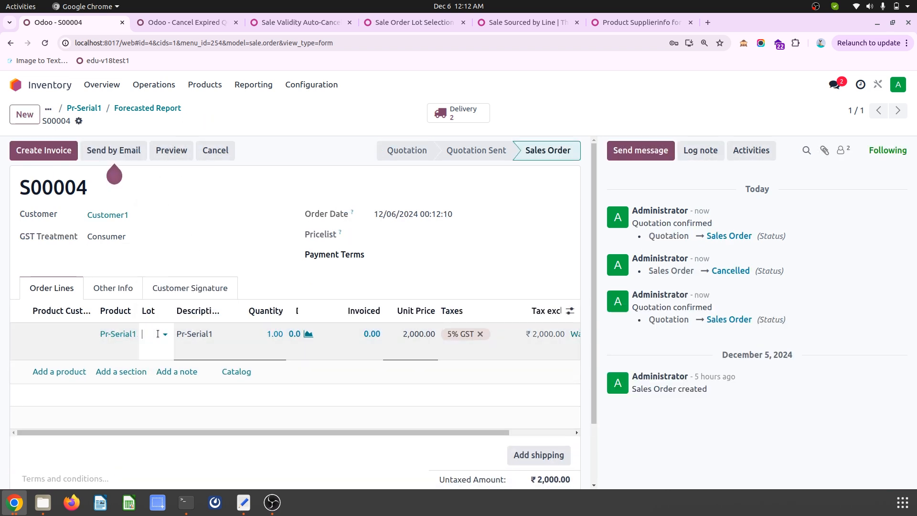
{"action": "left_click", "coordinate": [184, 200]}
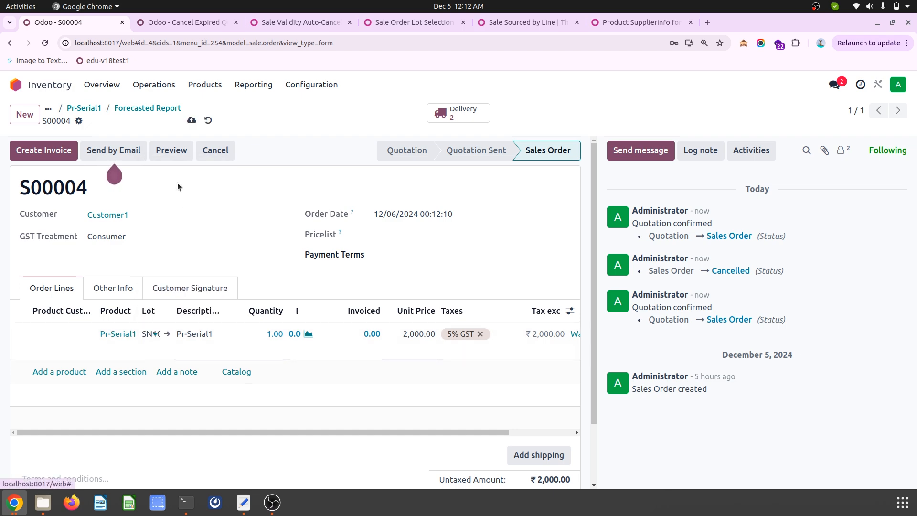
{"action": "left_click", "coordinate": [189, 122]}
- Open delivery WH1/OUT/00007 from the order's transfers, check its Restrict Lot value and return to the transfers list
{"action": "left_click", "coordinate": [438, 117]}
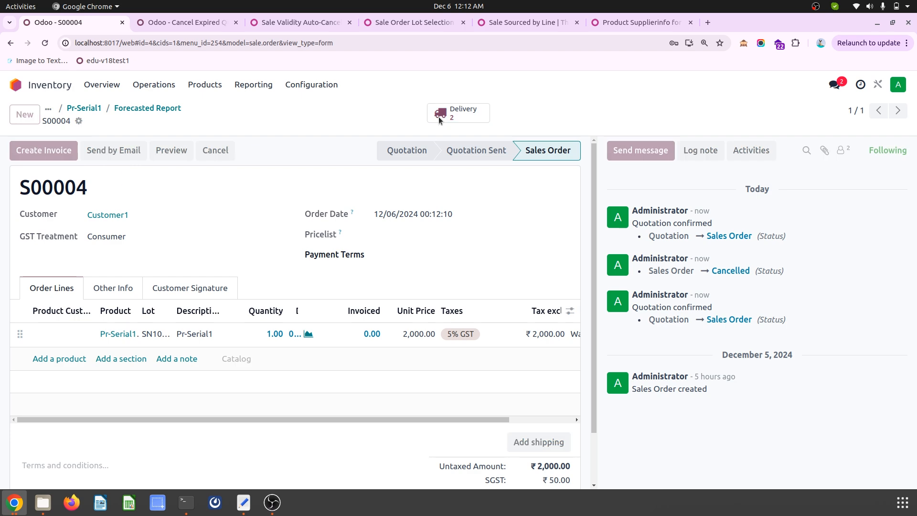
{"action": "left_click", "coordinate": [302, 197]}
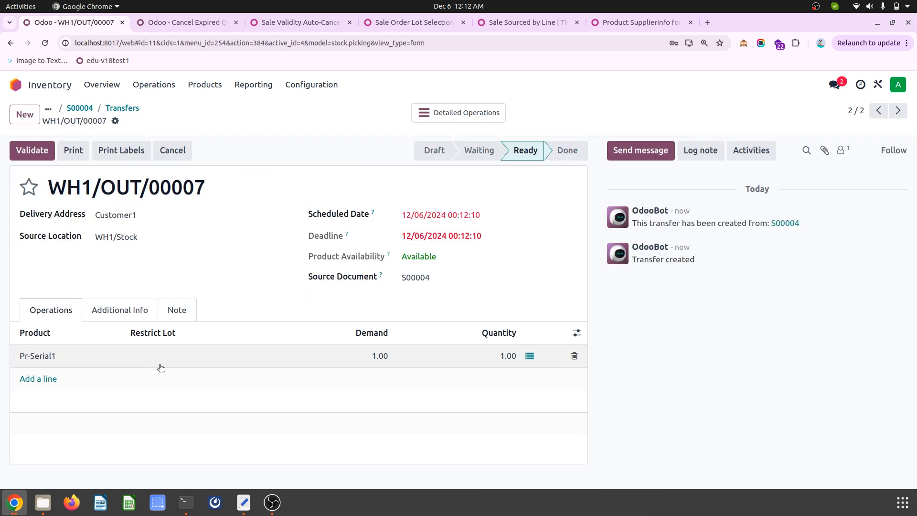
{"action": "left_click", "coordinate": [167, 361]}
{"action": "left_click", "coordinate": [115, 108]}
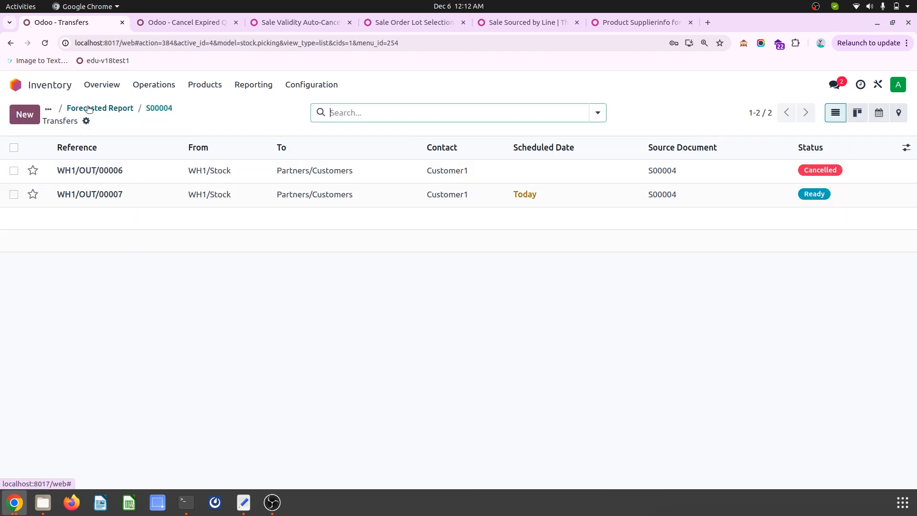
- Return to sales order S00004, cancel it and reset it to quotation, and confirm it again
{"action": "left_click", "coordinate": [160, 108]}
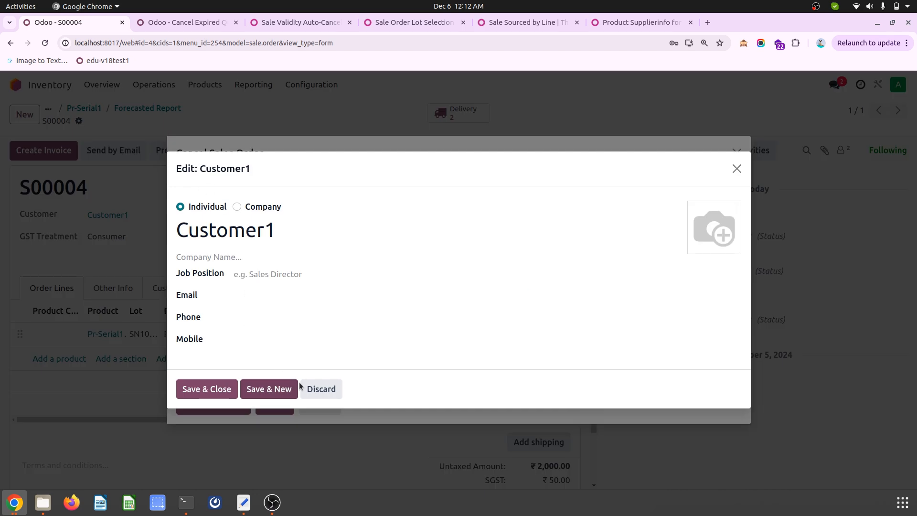
{"action": "left_click", "coordinate": [316, 387]}
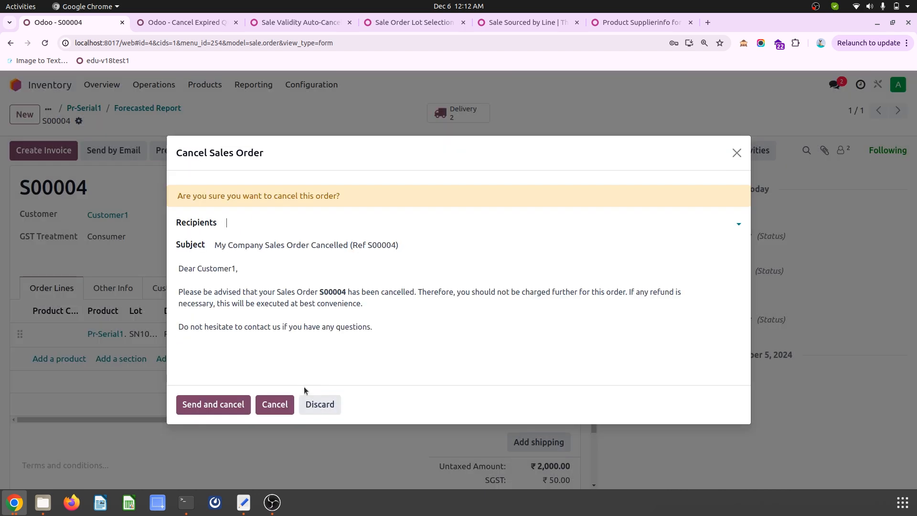
{"action": "left_click", "coordinate": [279, 404]}
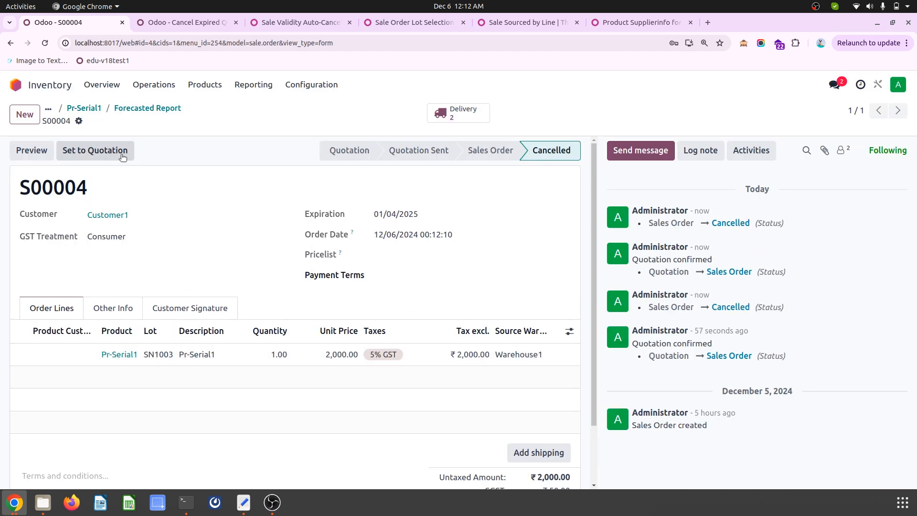
{"action": "left_click", "coordinate": [95, 150]}
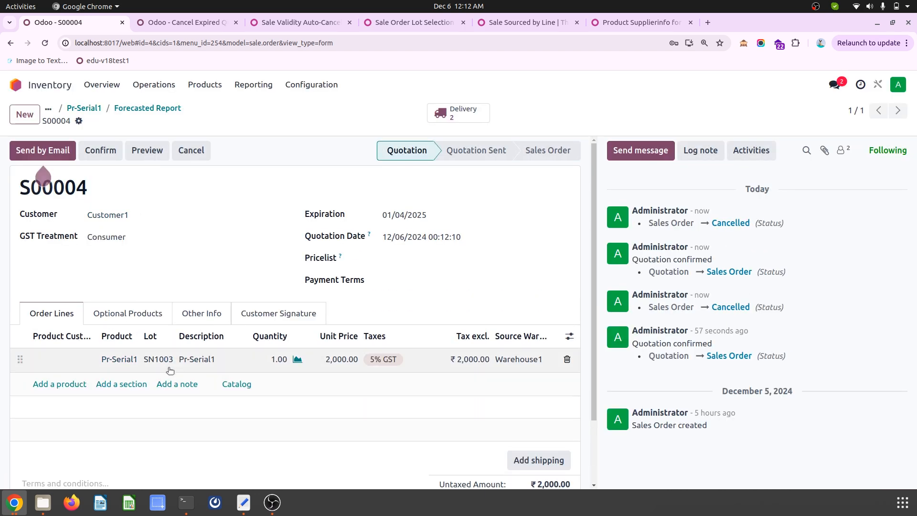
{"action": "left_click", "coordinate": [98, 150]}
- Open the order's delivery WH1/OUT/00008 and validate it
{"action": "left_click", "coordinate": [457, 113]}
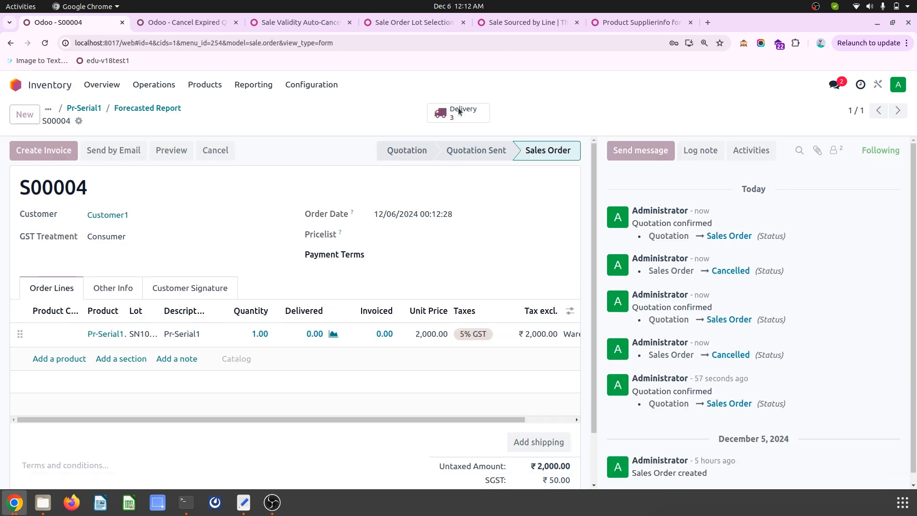
{"action": "left_click", "coordinate": [296, 222]}
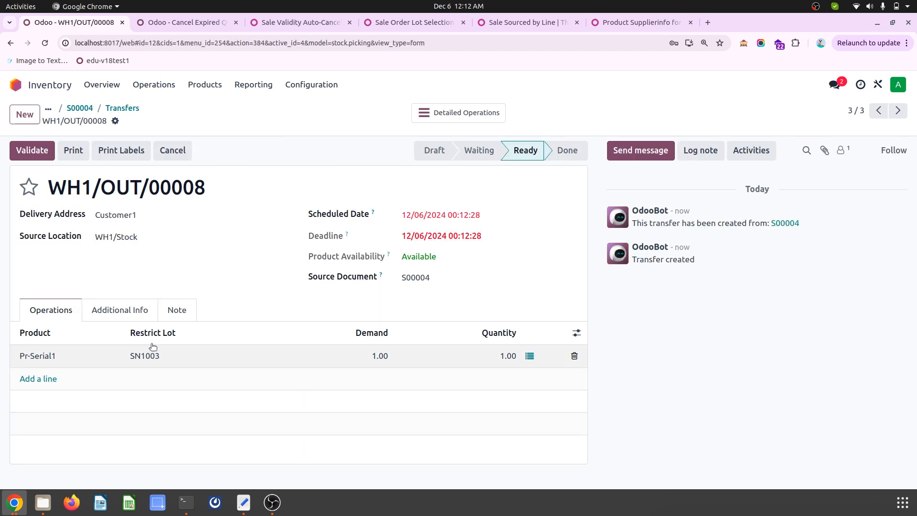
{"action": "left_click", "coordinate": [32, 150]}
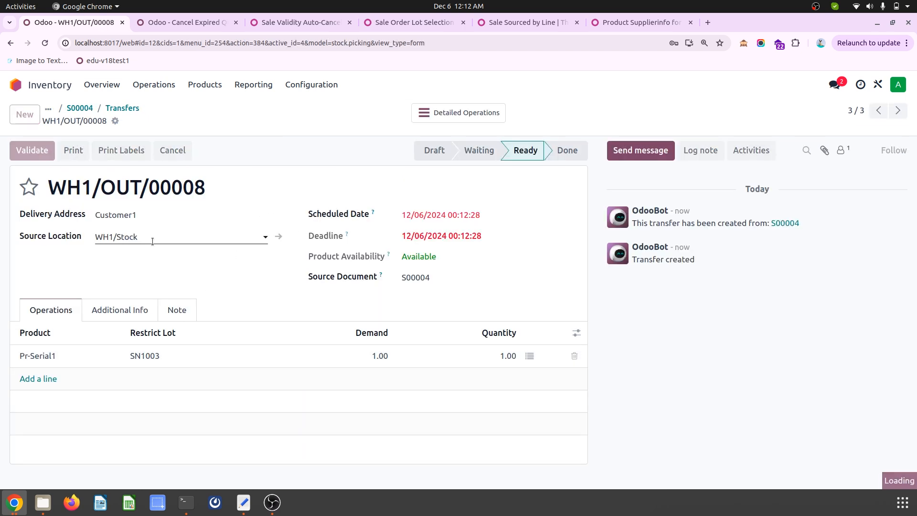
- Leave the delivery and go back through sales order S00004 to the product list
{"action": "left_click", "coordinate": [78, 109]}
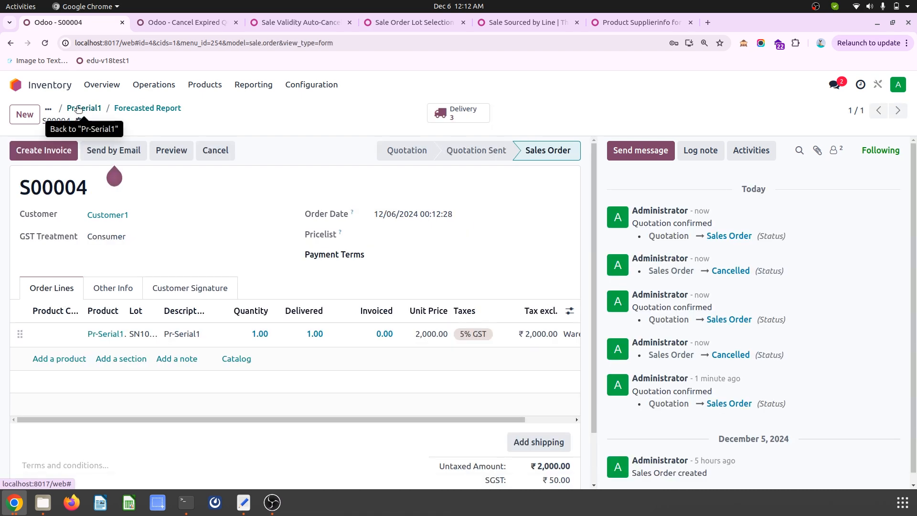
{"action": "left_click", "coordinate": [91, 108]}
{"action": "left_click", "coordinate": [54, 107]}
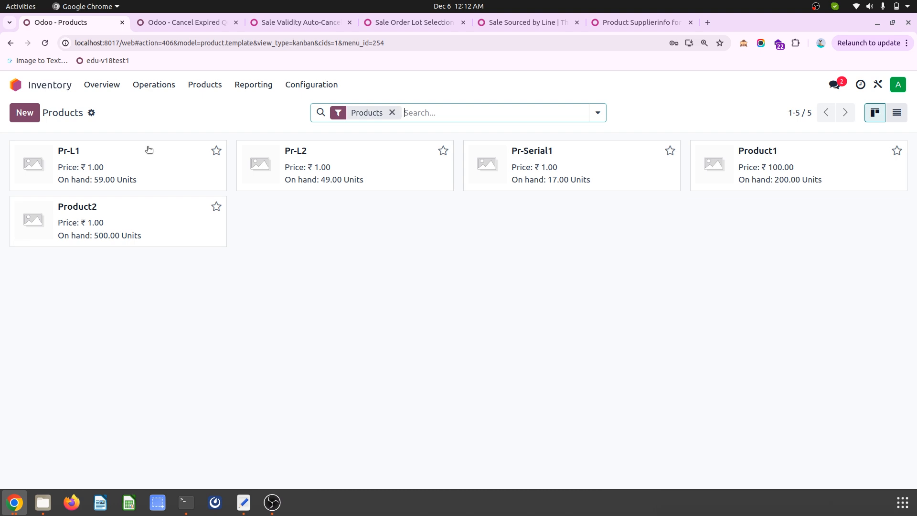
- Open the OCA page of the Sale Sourced by Line module and read its description
{"action": "left_click", "coordinate": [402, 25]}
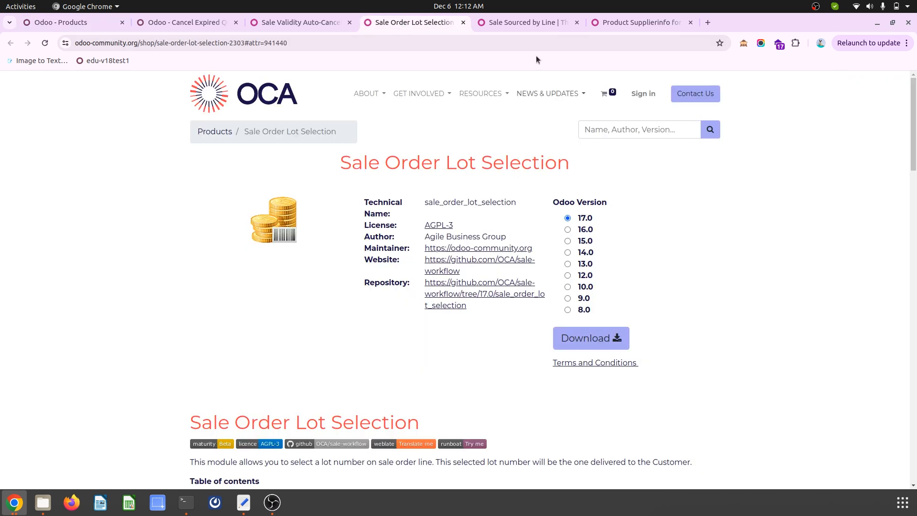
{"action": "left_click", "coordinate": [517, 22]}
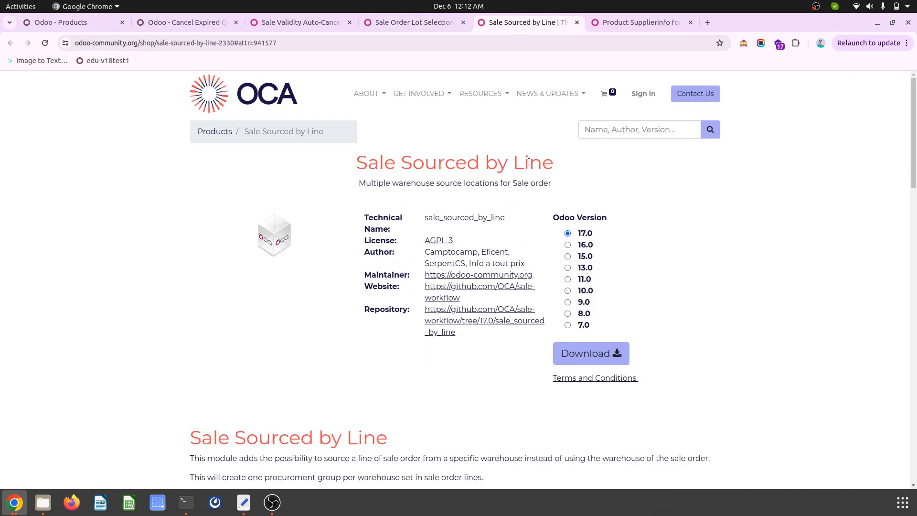
{"action": "scroll", "coordinate": [446, 347], "scroll_direction": "down", "scroll_amount": 4}
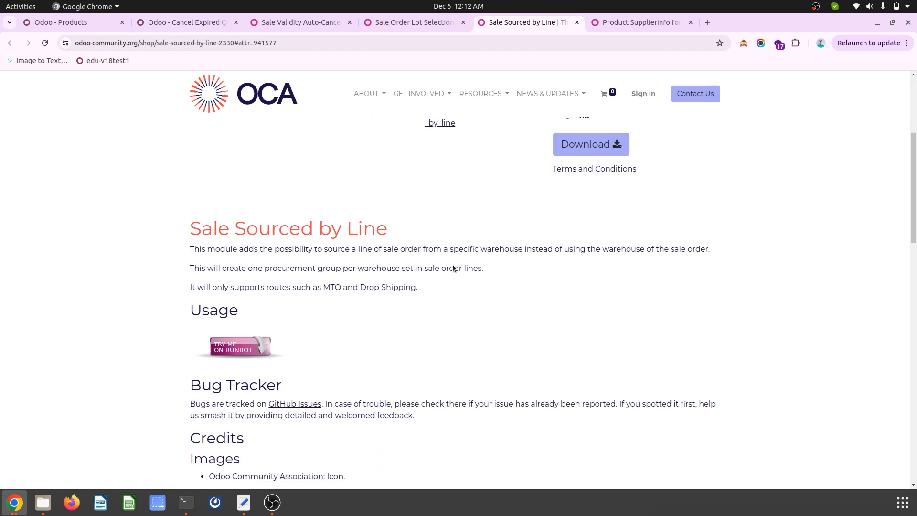
- Switch back to Odoo, open the Sales app and create a new quotation for Customer1
{"action": "left_click", "coordinate": [96, 22]}
{"action": "left_click", "coordinate": [14, 84]}
{"action": "left_click", "coordinate": [346, 205]}
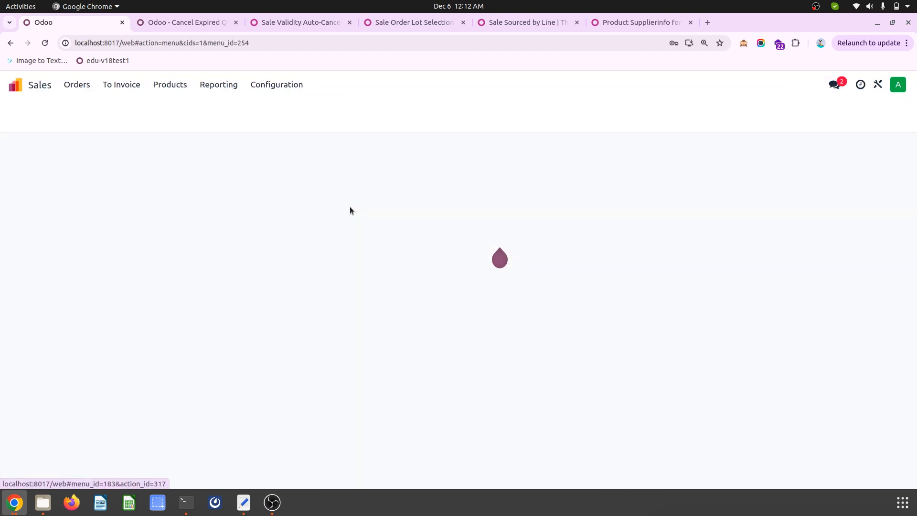
{"action": "left_click", "coordinate": [25, 112]}
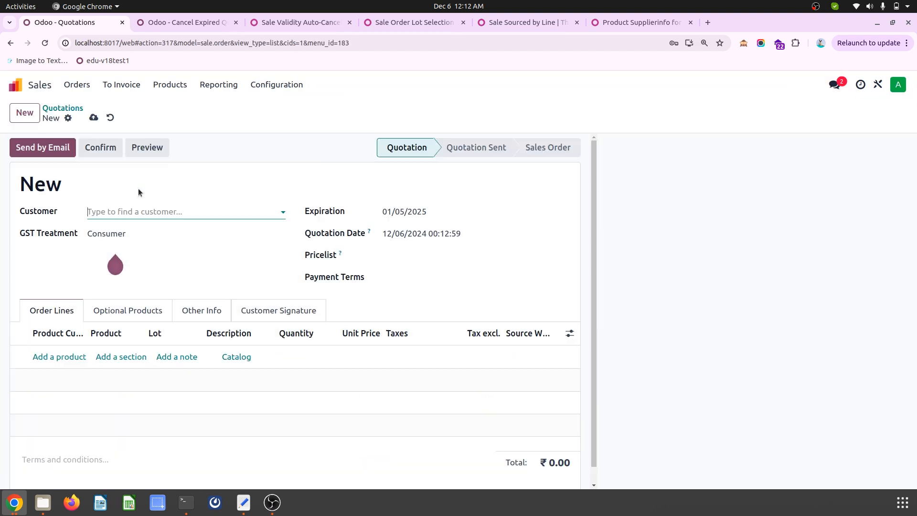
{"action": "left_click", "coordinate": [186, 211]}
{"action": "left_click", "coordinate": [117, 231]}
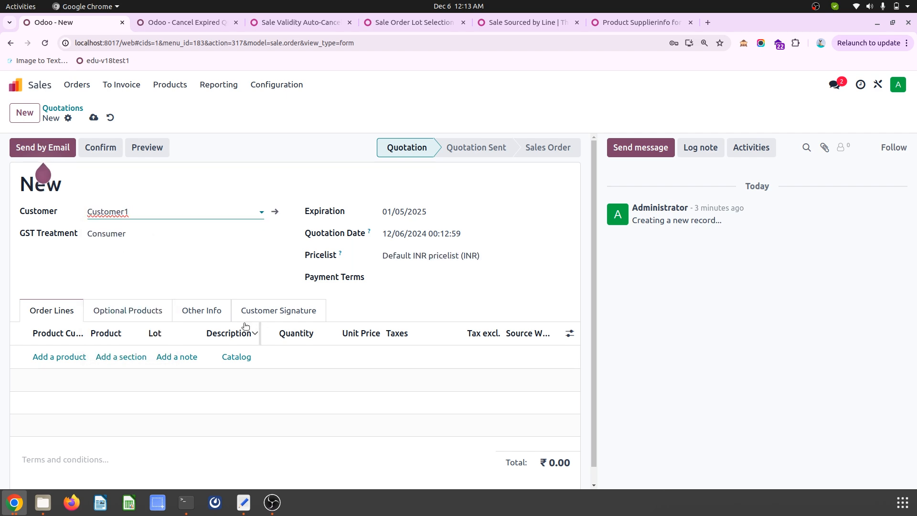
- Check the default warehouse in the quotation's delivery settings and return to the order lines
{"action": "left_click", "coordinate": [201, 310]}
{"action": "scroll", "coordinate": [194, 382], "scroll_direction": "down", "scroll_amount": 3}
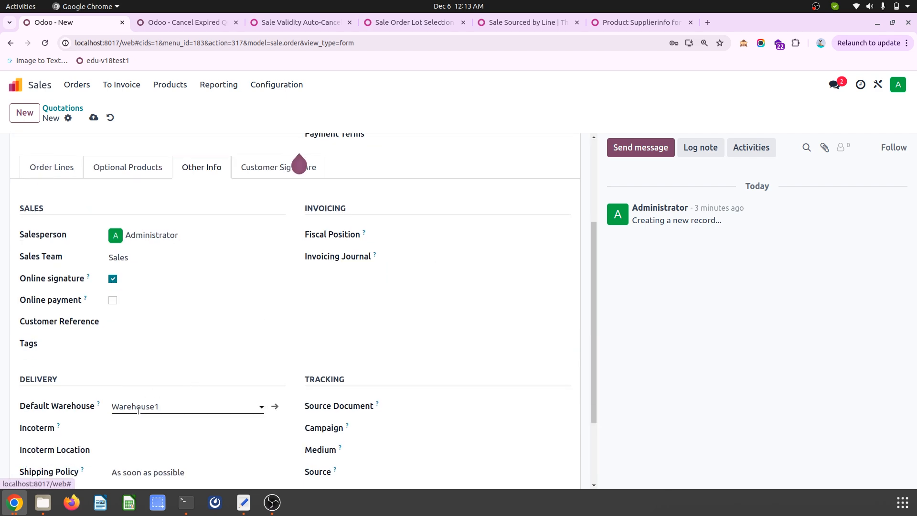
{"action": "left_click", "coordinate": [138, 410]}
{"action": "left_click", "coordinate": [60, 178]}
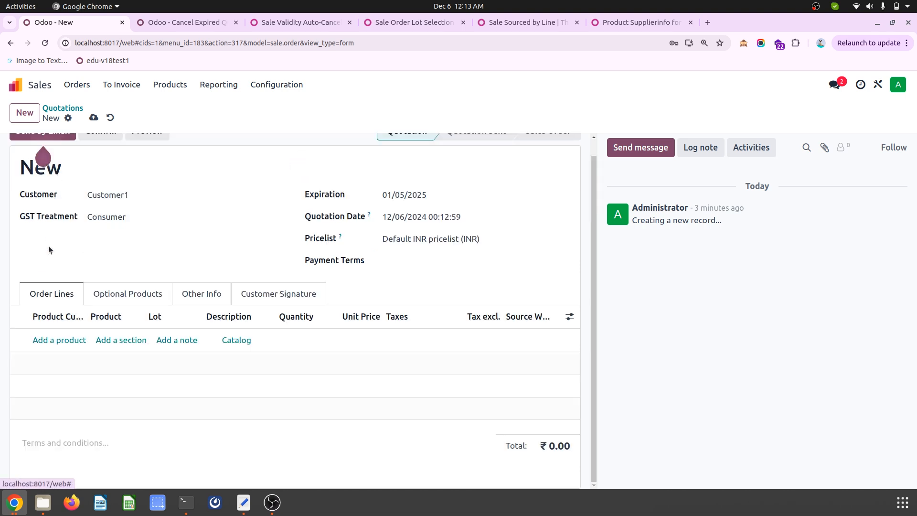
- Add Product1 as the first order line of the new quotation
{"action": "left_click", "coordinate": [67, 340]}
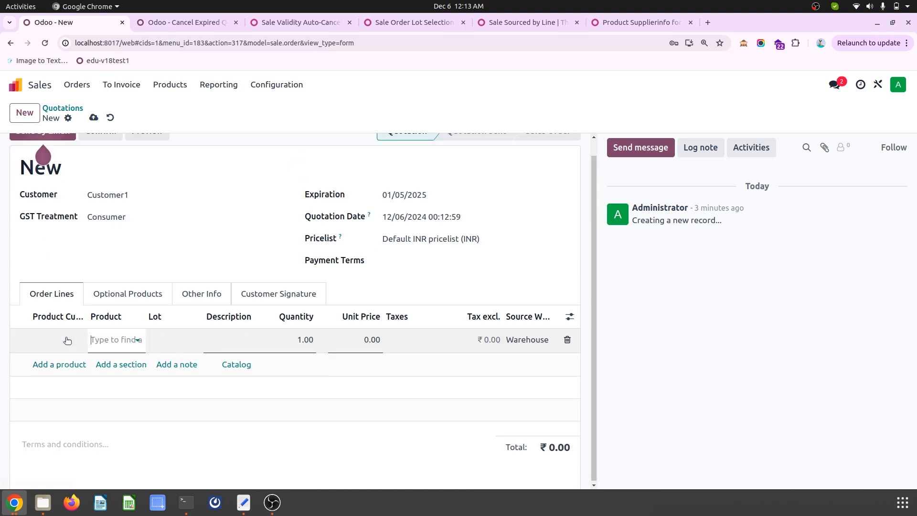
{"action": "left_click", "coordinate": [118, 351]}
{"action": "left_click", "coordinate": [125, 358]}
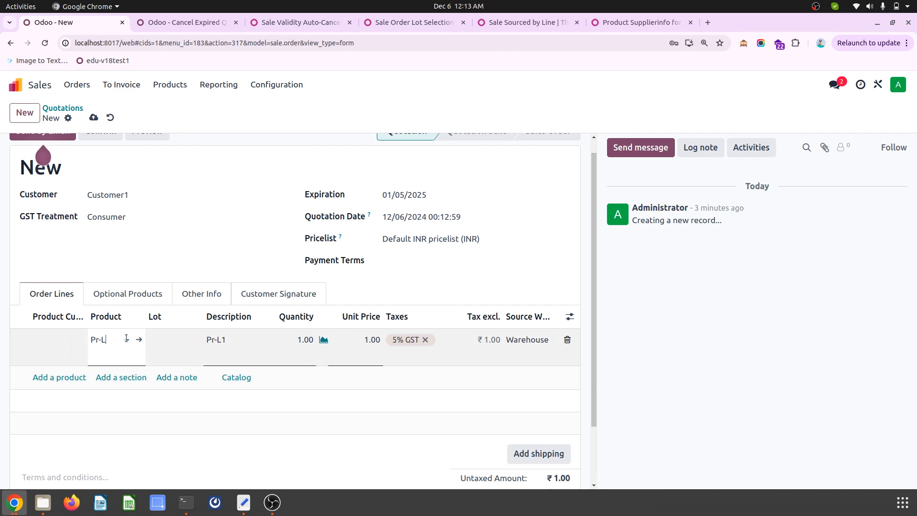
{"action": "key", "text": "BackSpace"}
{"action": "left_click", "coordinate": [120, 415]}
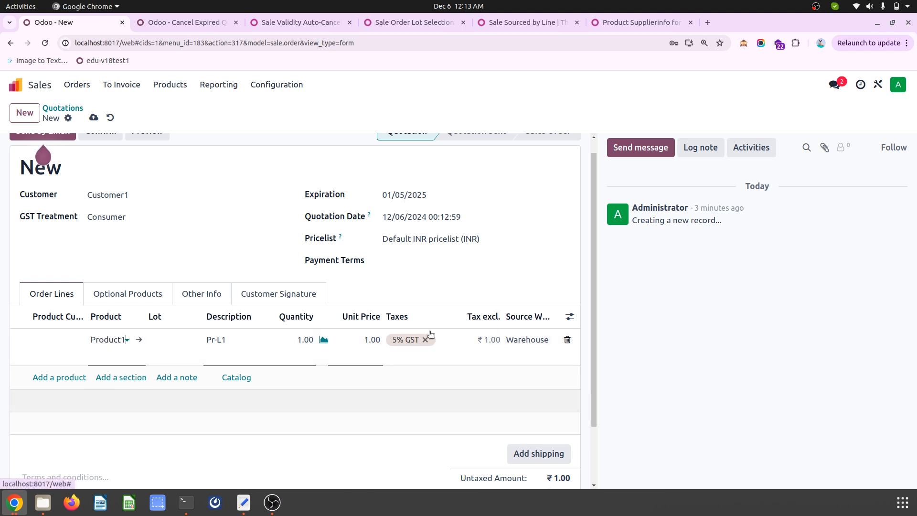
- Add Product2 as the second order line, keeping Warehouse1 as its source warehouse, and save the quotation
{"action": "left_click", "coordinate": [83, 377]}
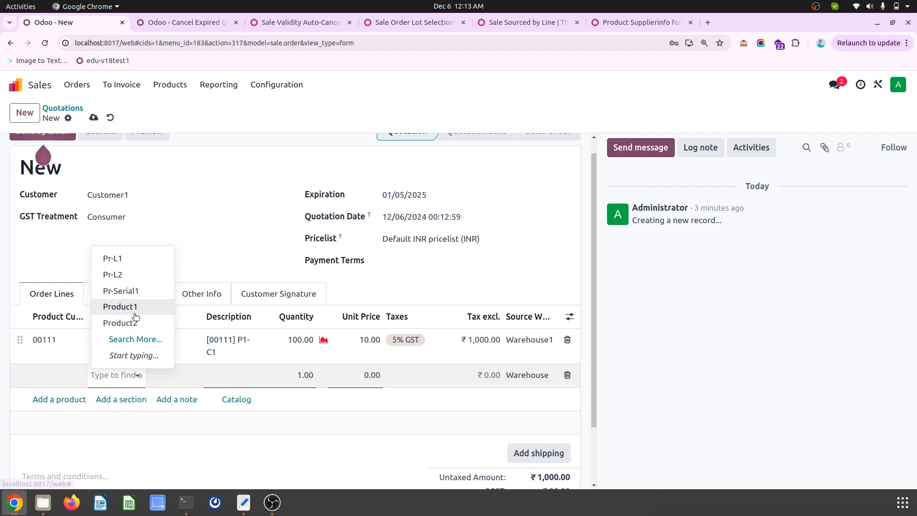
{"action": "left_click", "coordinate": [120, 323]}
{"action": "left_click", "coordinate": [526, 377]}
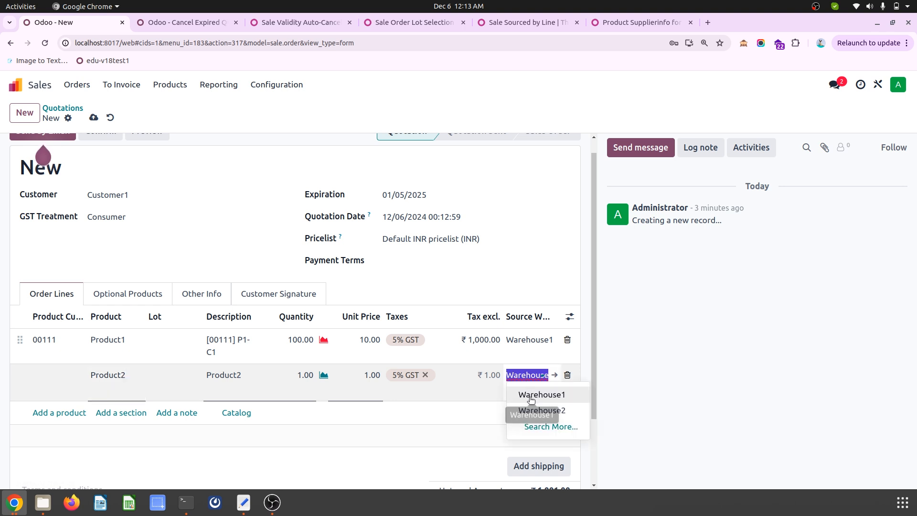
{"action": "left_click", "coordinate": [517, 285]}
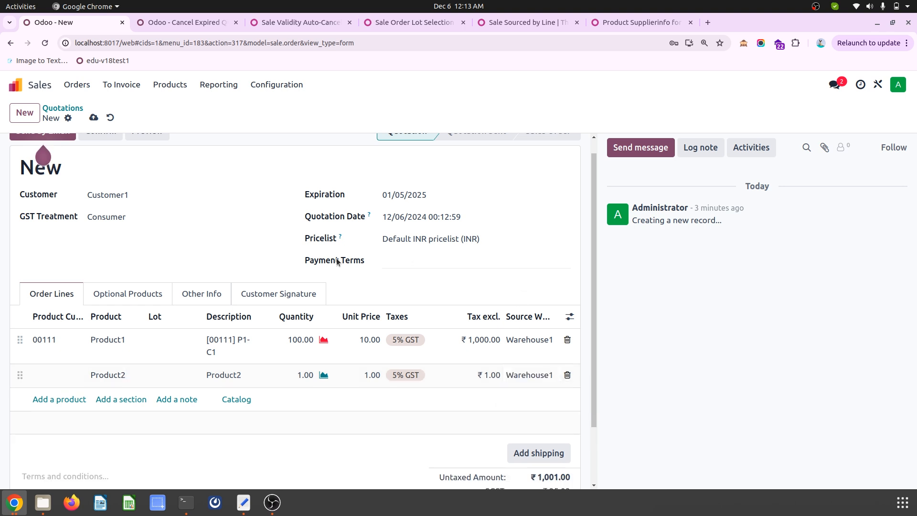
{"action": "left_click", "coordinate": [93, 118]}
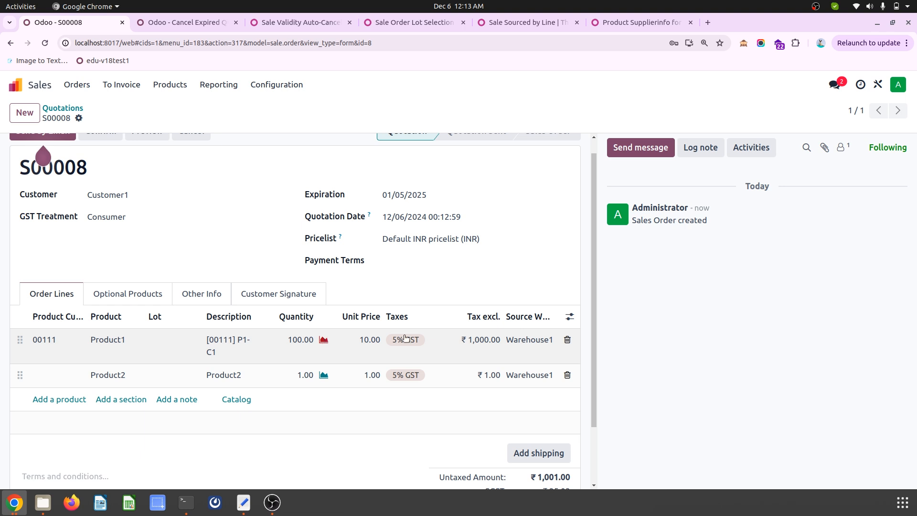
- Set the quantity of the Product1 order line to 1
{"action": "left_click", "coordinate": [293, 342]}
{"action": "type", "text": "1"}
{"action": "left_click", "coordinate": [368, 296]}
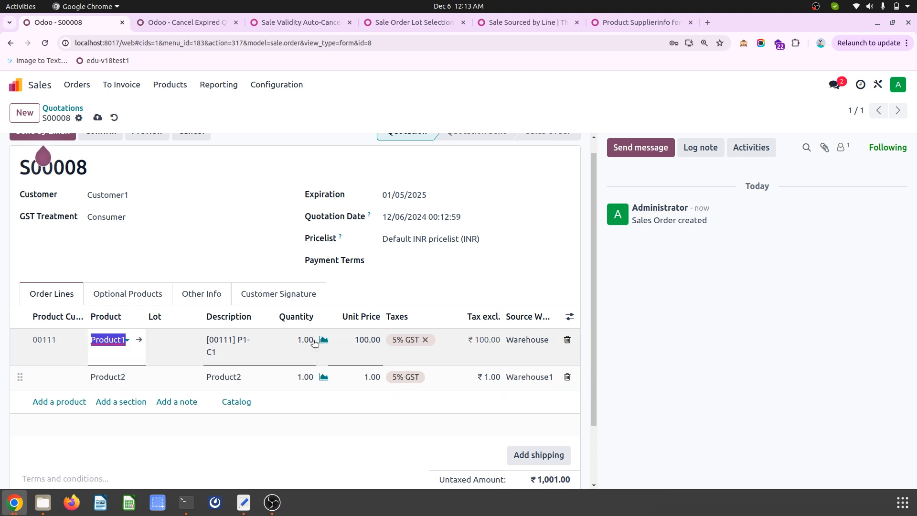
- Set the Product1 line's source warehouse to Warehouse2 and check the product's forecasted availability there
{"action": "left_click", "coordinate": [528, 342]}
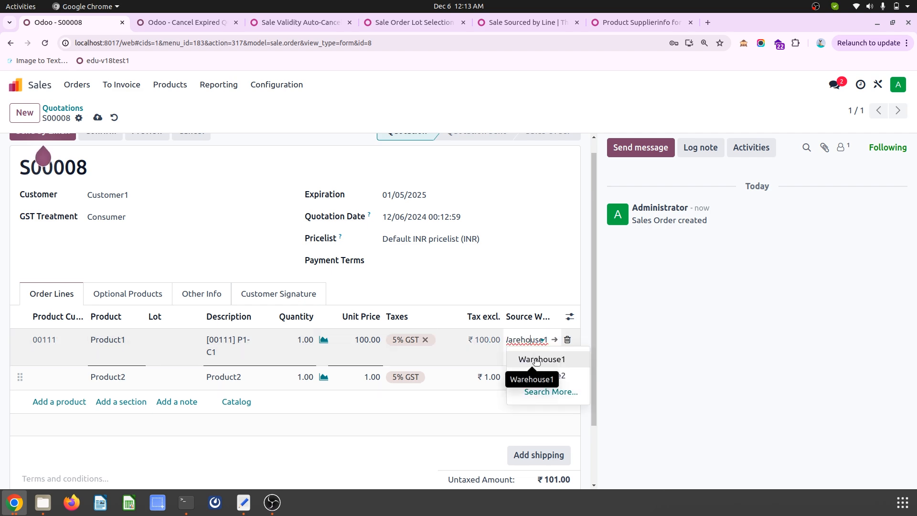
{"action": "left_click", "coordinate": [537, 361]}
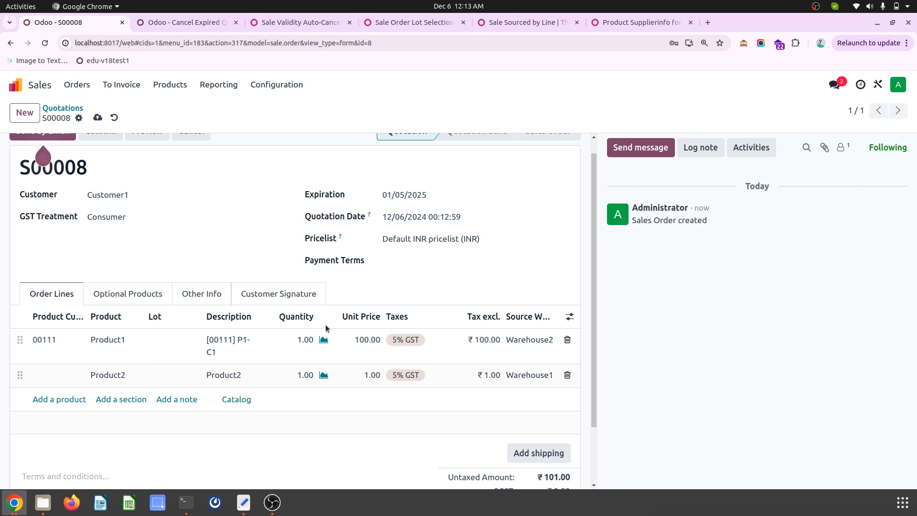
{"action": "left_click", "coordinate": [323, 340]}
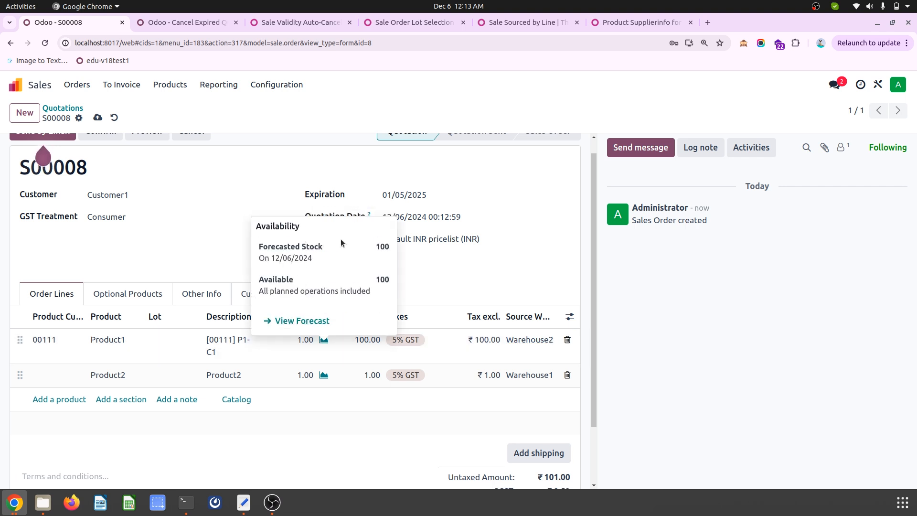
{"action": "left_click", "coordinate": [450, 273]}
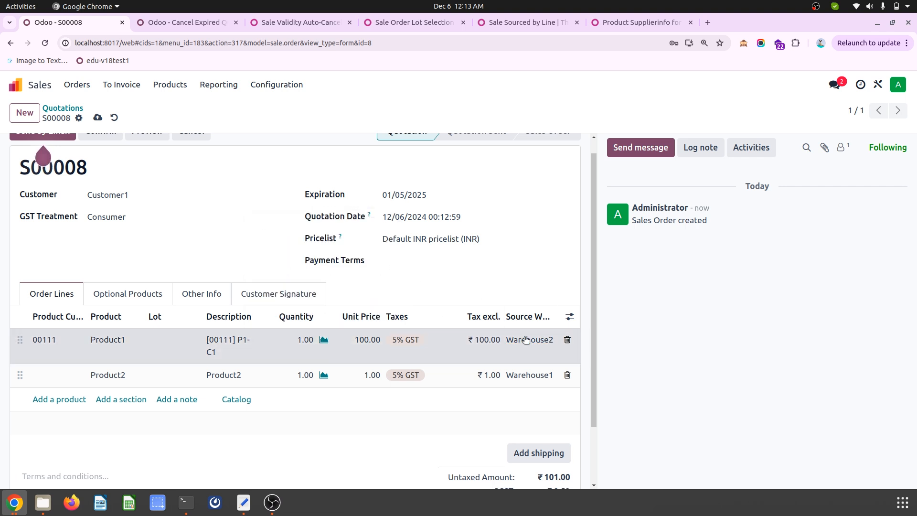
- Set the Product1 line's source warehouse back to Warehouse1 and check the product's forecasted availability
{"action": "left_click", "coordinate": [525, 340]}
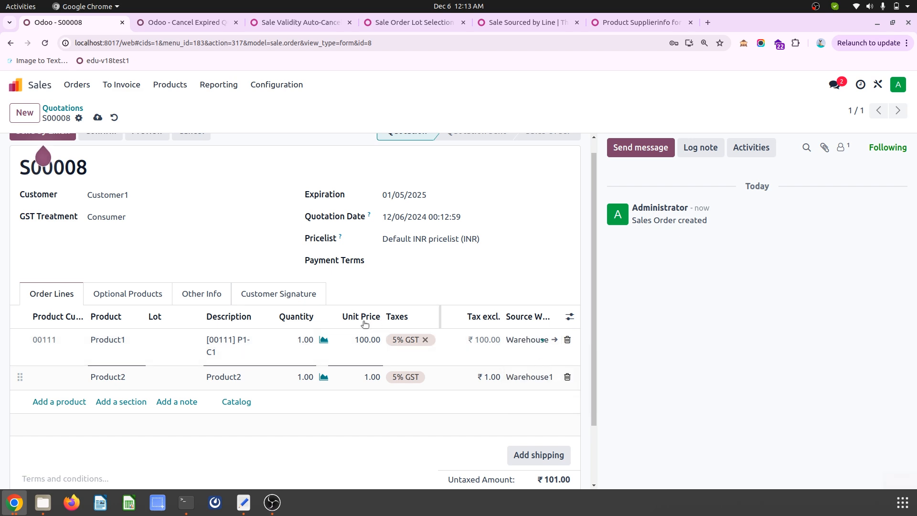
{"action": "left_click", "coordinate": [323, 339]}
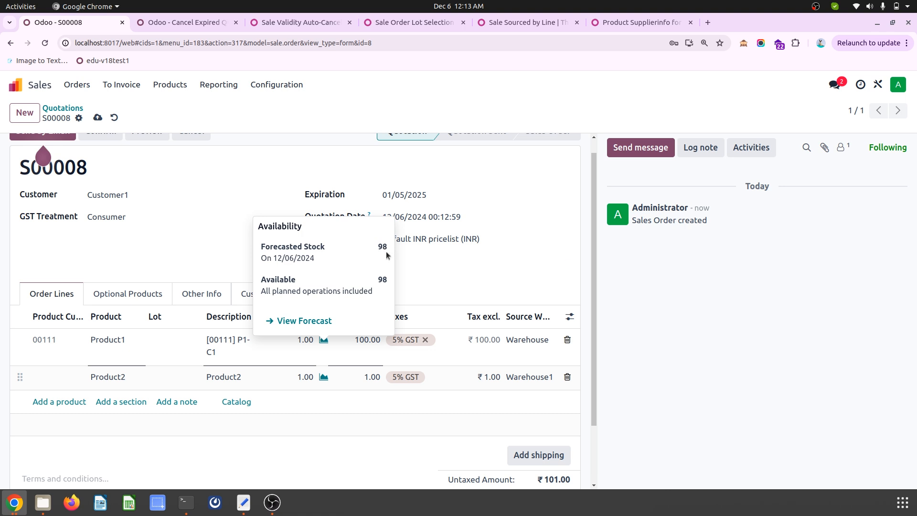
{"action": "left_click", "coordinate": [442, 281]}
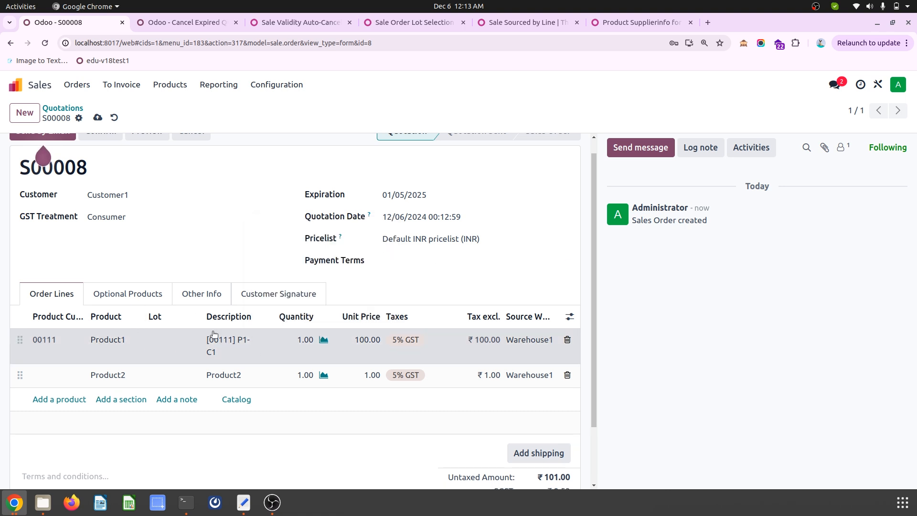
- Set the Product2 line's source warehouse to Warehouse2 and check its forecasted availability
{"action": "left_click", "coordinate": [546, 381]}
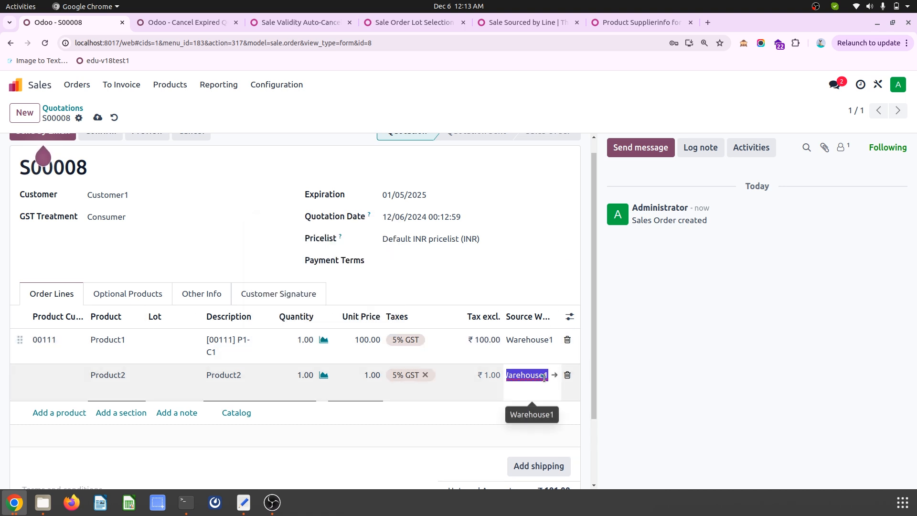
{"action": "left_click", "coordinate": [526, 375]}
{"action": "left_click", "coordinate": [543, 414]}
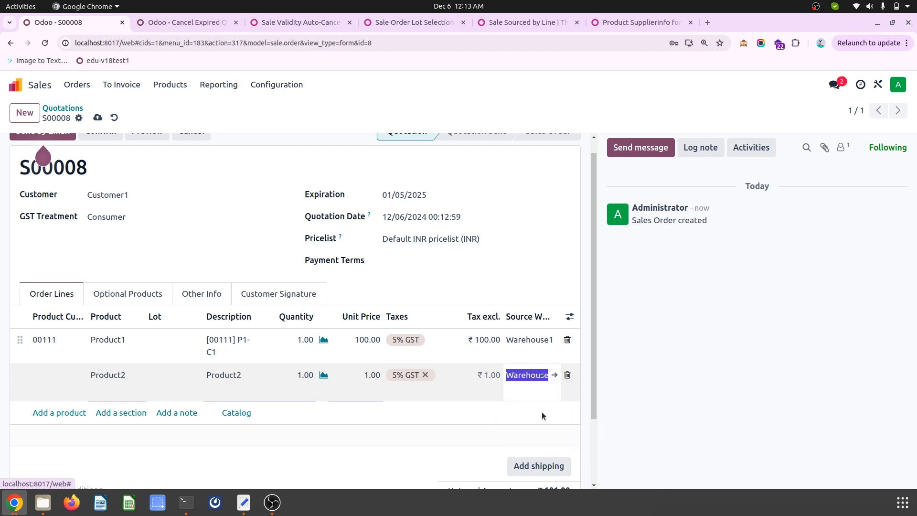
{"action": "left_click", "coordinate": [390, 323]}
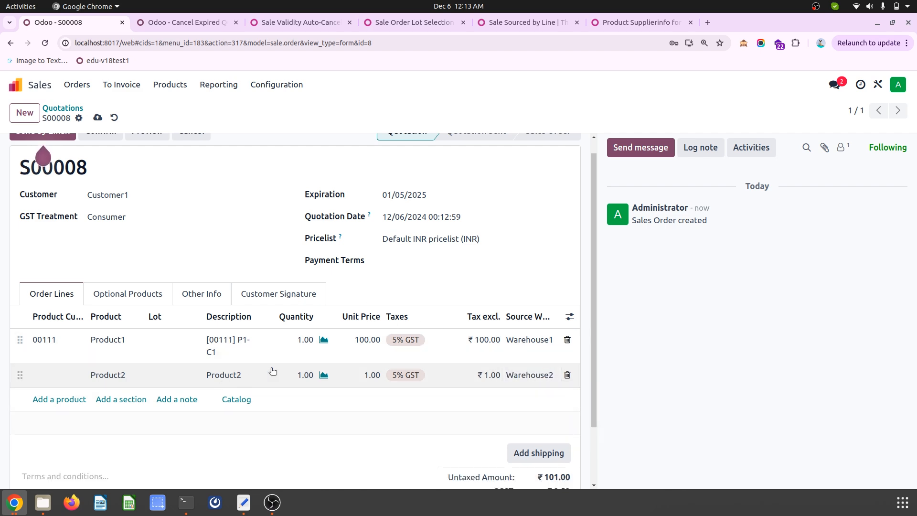
{"action": "left_click", "coordinate": [324, 375]}
{"action": "left_click", "coordinate": [420, 287]}
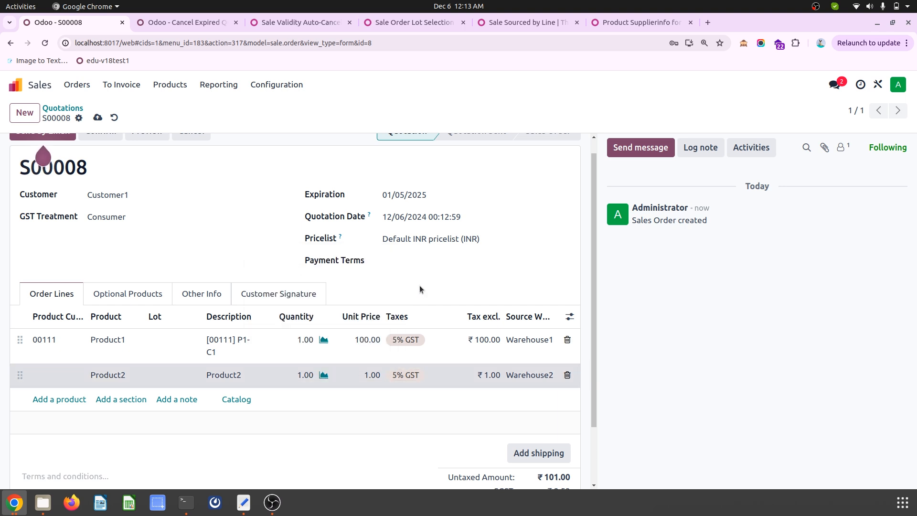
- Confirm the quotation as a sales order and open the list of its deliveries
{"action": "scroll", "coordinate": [202, 222], "scroll_direction": "up", "scroll_amount": 1}
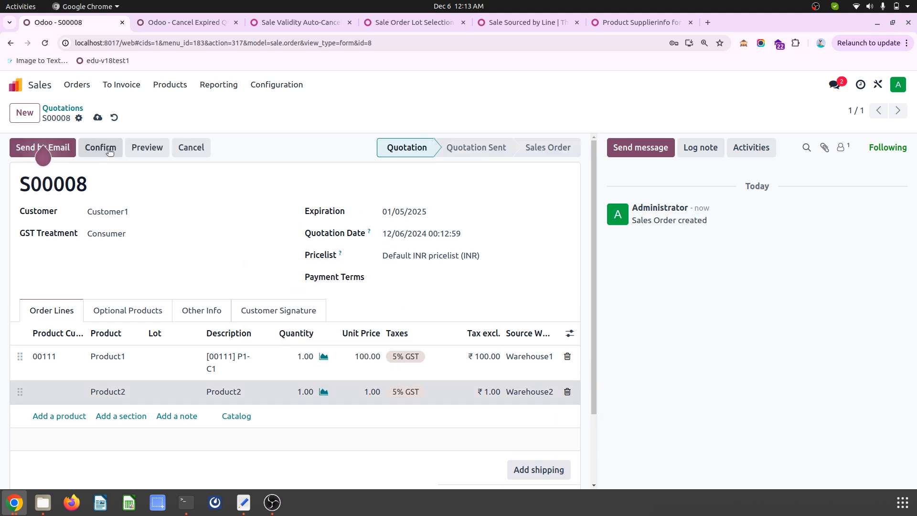
{"action": "left_click", "coordinate": [109, 151]}
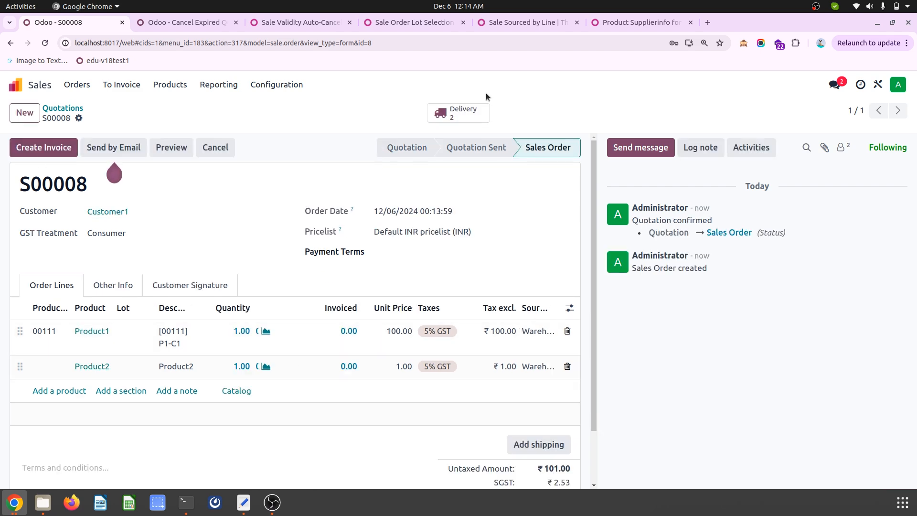
{"action": "left_click", "coordinate": [460, 113]}
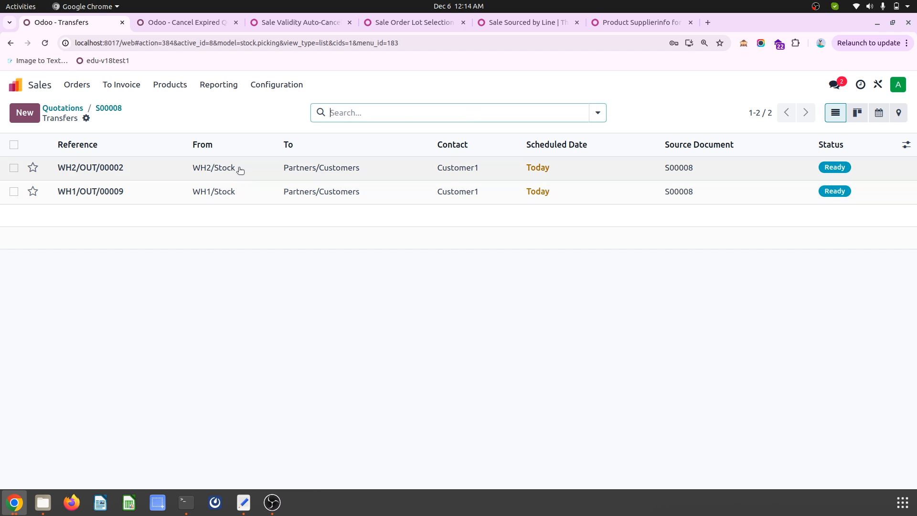
- Inspect the Warehouse1 delivery and the Warehouse2 delivery of the order for their source location and product
{"action": "left_click", "coordinate": [219, 193]}
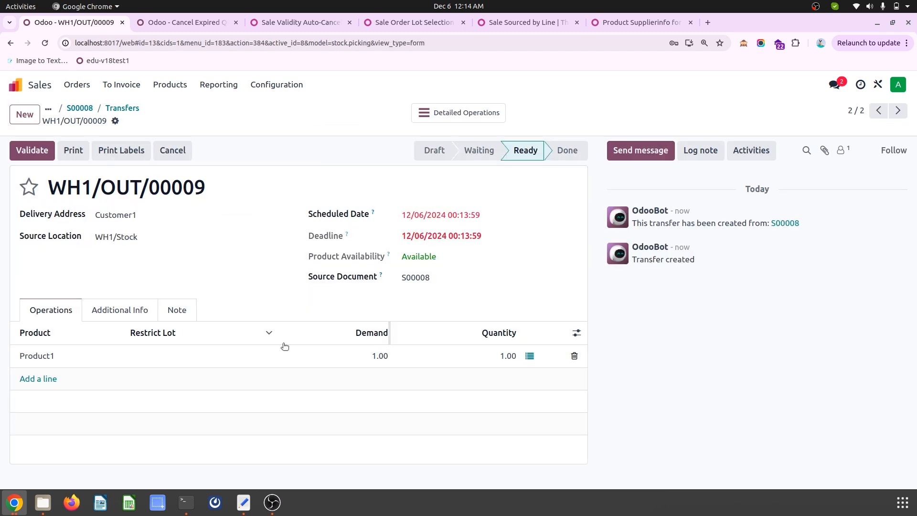
{"action": "left_click", "coordinate": [132, 110]}
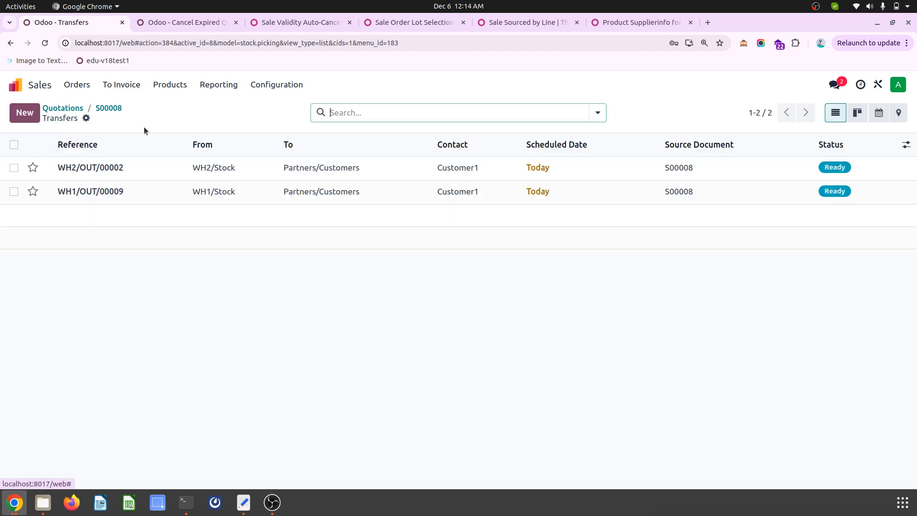
{"action": "left_click", "coordinate": [213, 171]}
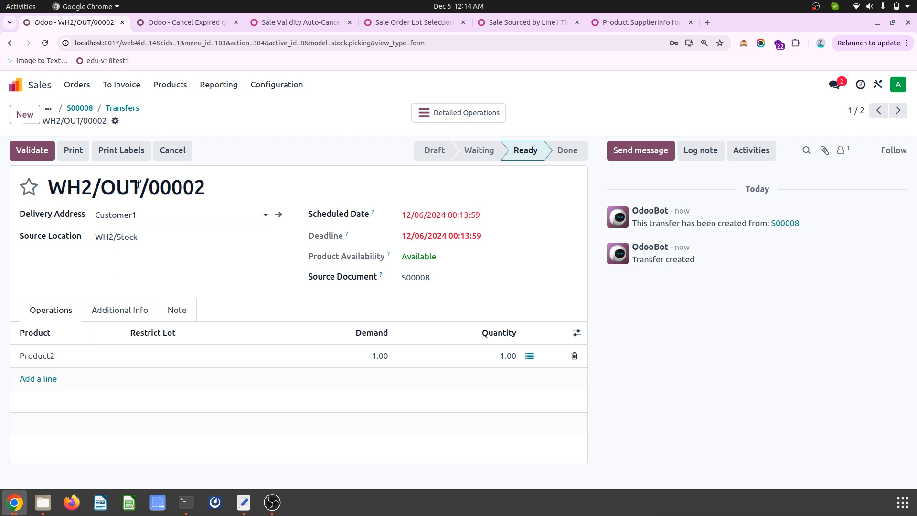
- Open the Inventory app and review the delivery orders of Warehouse2 and of Warehouse1 for the new order's transfers
{"action": "left_click", "coordinate": [45, 87]}
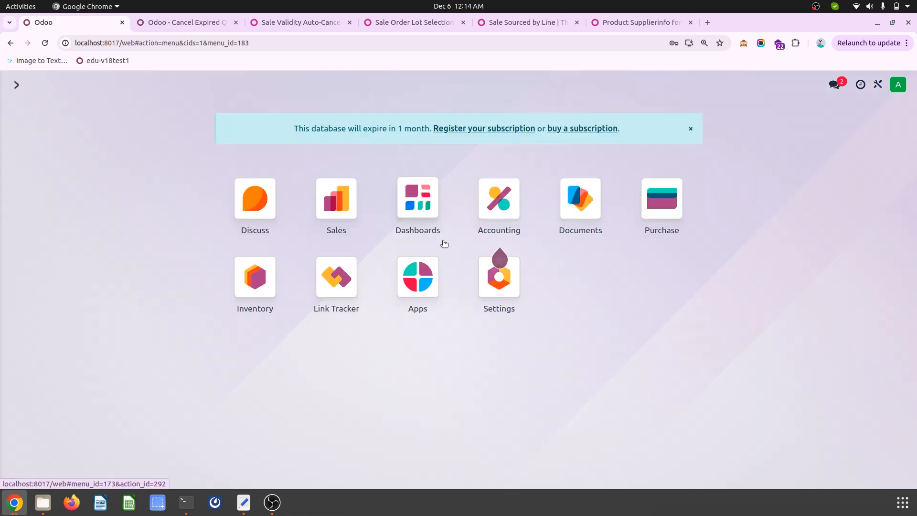
{"action": "left_click", "coordinate": [266, 290]}
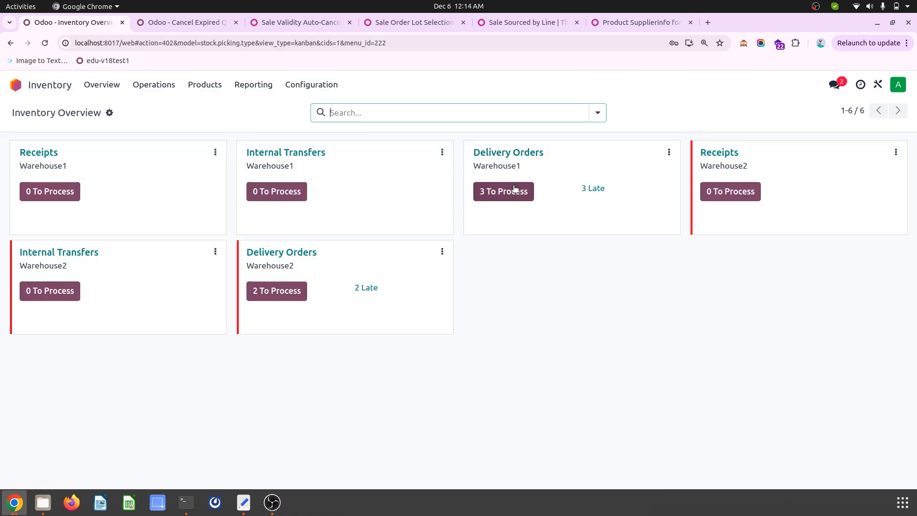
{"action": "left_click", "coordinate": [288, 252]}
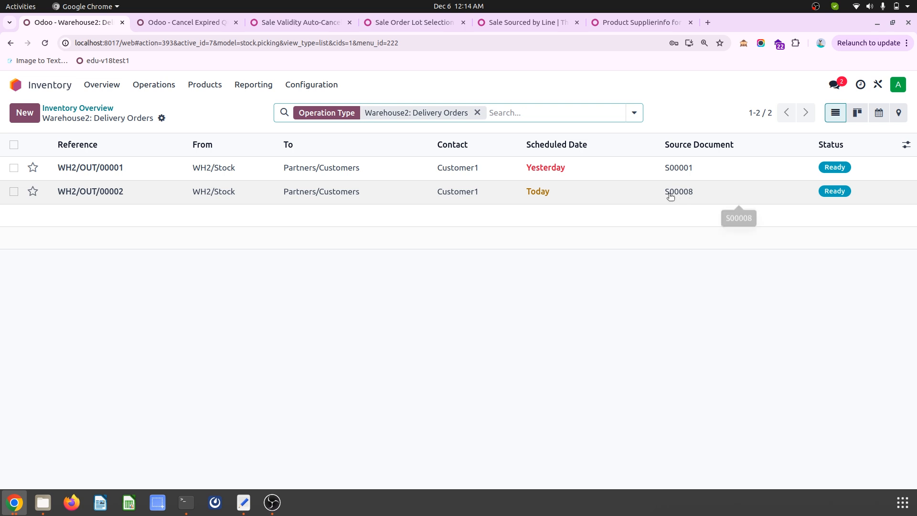
{"action": "left_click", "coordinate": [97, 109]}
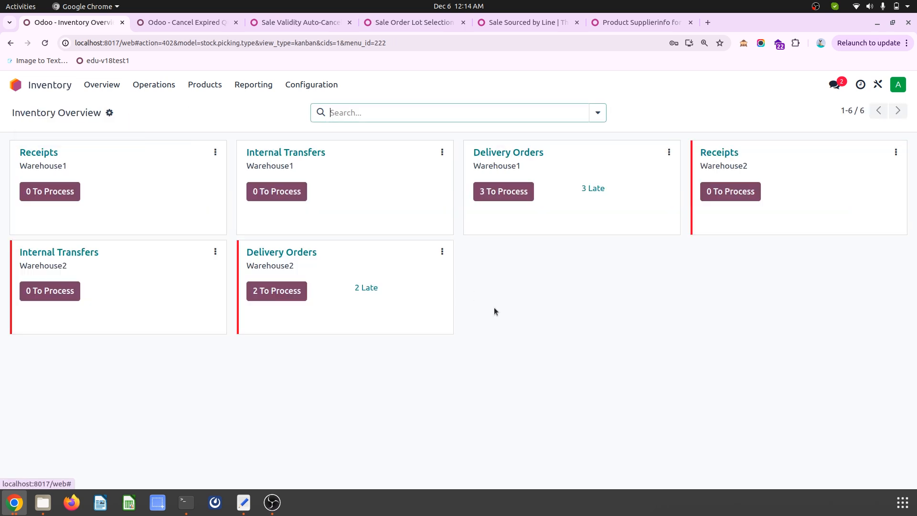
{"action": "left_click", "coordinate": [510, 194]}
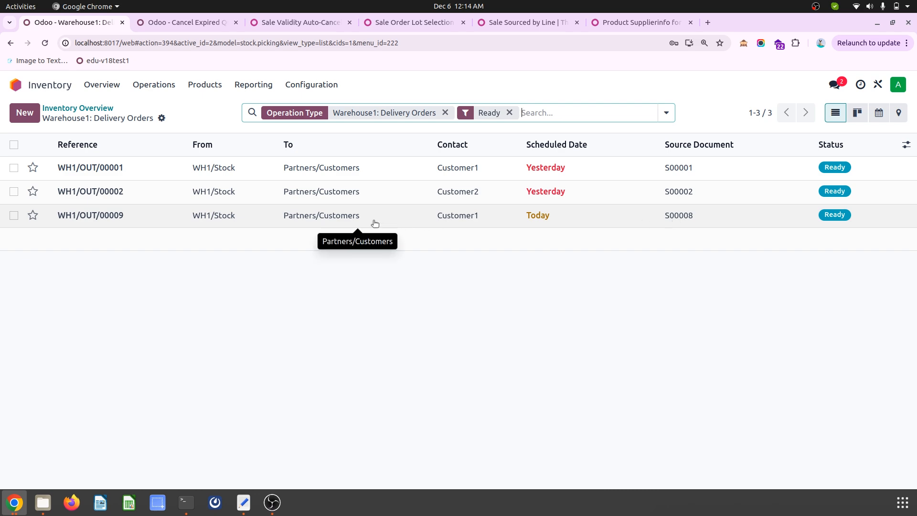
{"action": "left_click", "coordinate": [96, 107]}
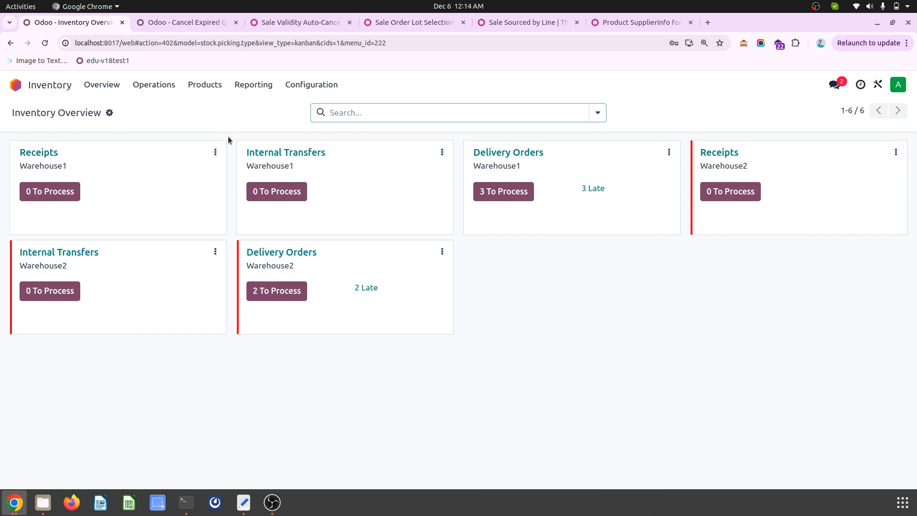
- Return to the app launcher and read the OCA page of the Product Supplierinfo for Customer Sale module
{"action": "left_click", "coordinate": [43, 85]}
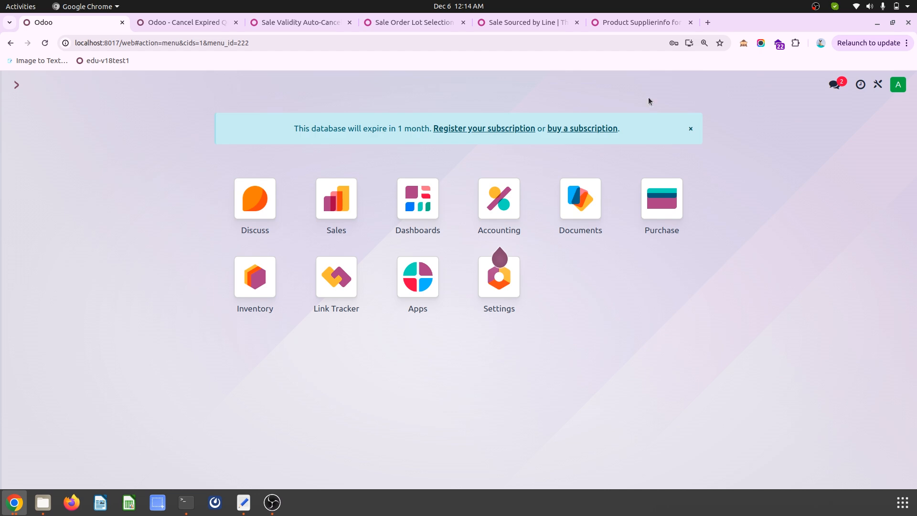
{"action": "left_click", "coordinate": [643, 24]}
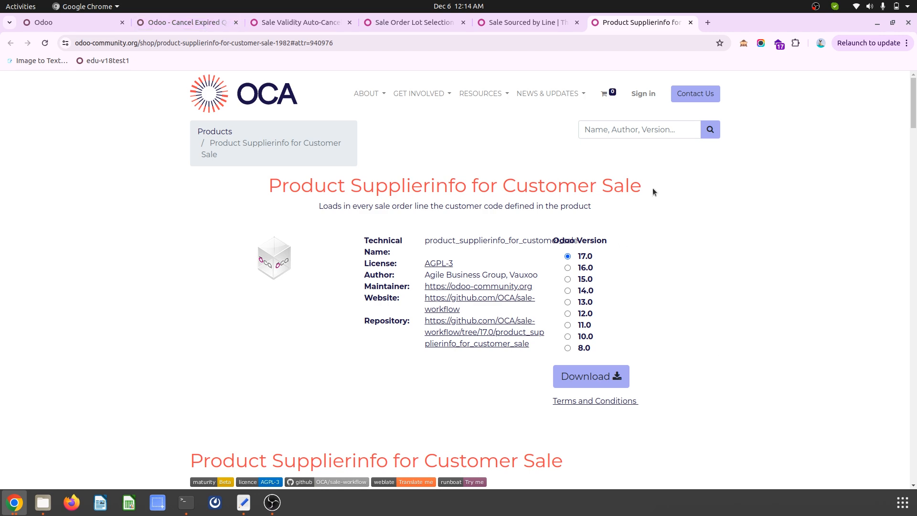
{"action": "double_click", "coordinate": [414, 191]}
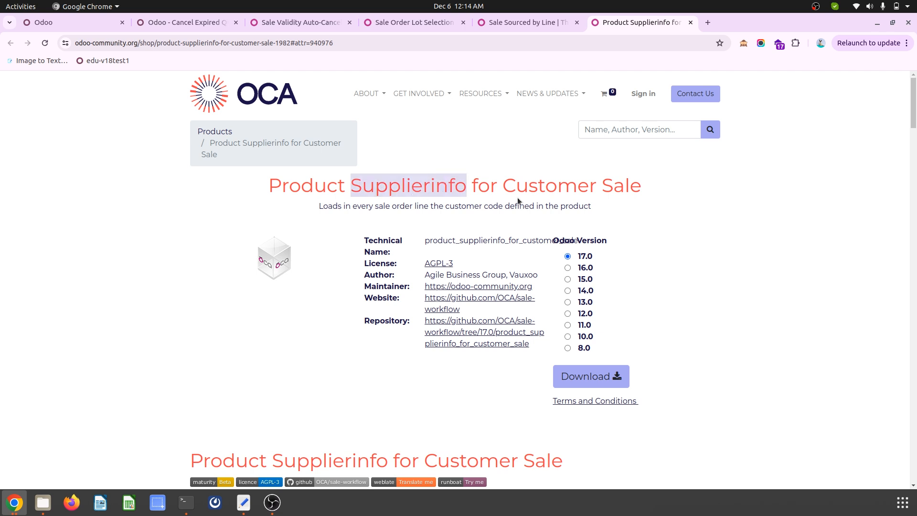
{"action": "left_click_drag", "start_coordinate": [501, 184], "coordinate": [674, 190]}
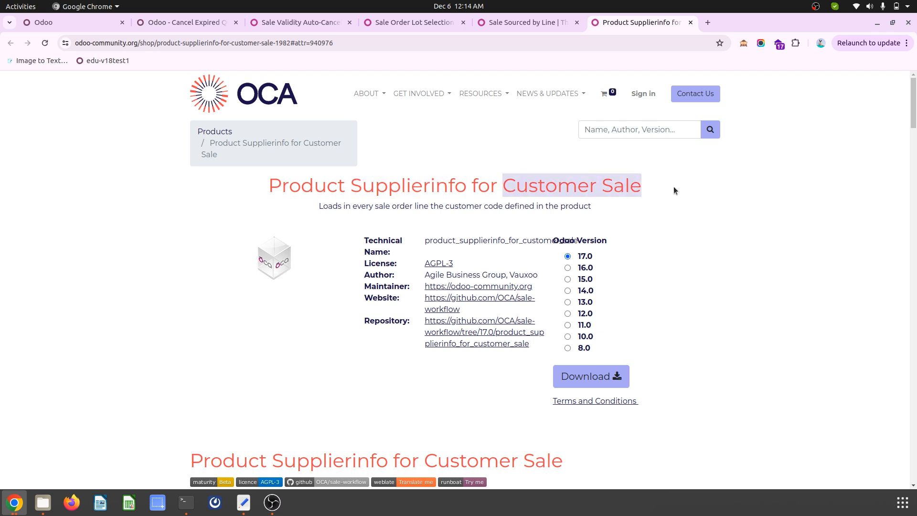
{"action": "left_click_drag", "start_coordinate": [270, 180], "coordinate": [455, 187]}
{"action": "left_click", "coordinate": [527, 188]}
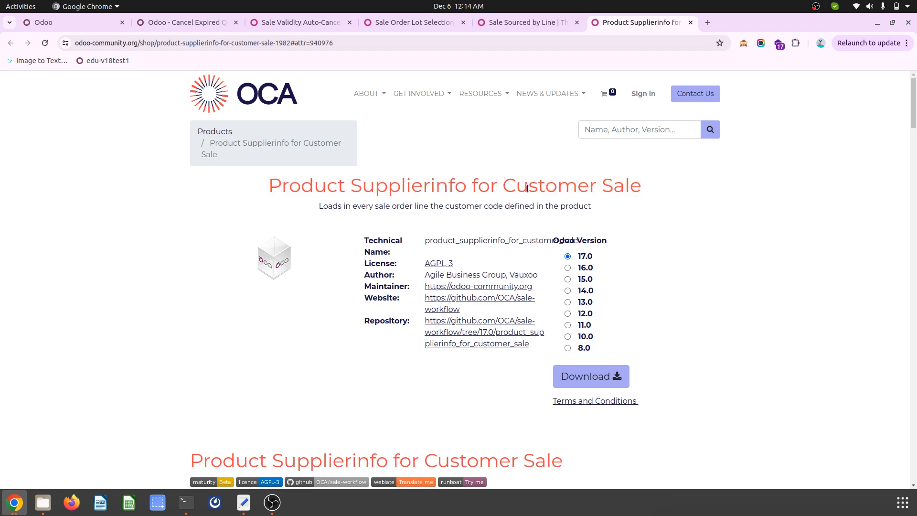
- Switch back to Odoo and open the product list in the Inventory app
{"action": "left_click", "coordinate": [105, 22]}
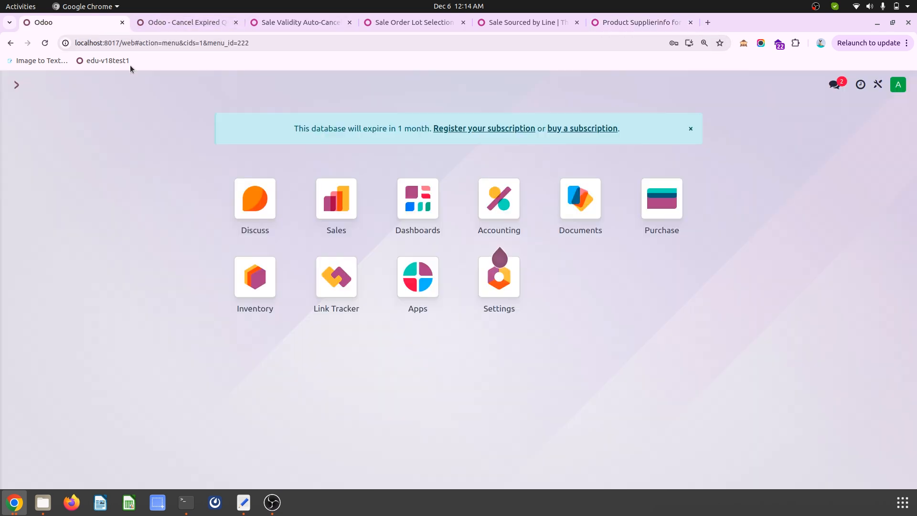
{"action": "left_click", "coordinate": [254, 284]}
{"action": "left_click", "coordinate": [204, 84]}
{"action": "left_click", "coordinate": [210, 103]}
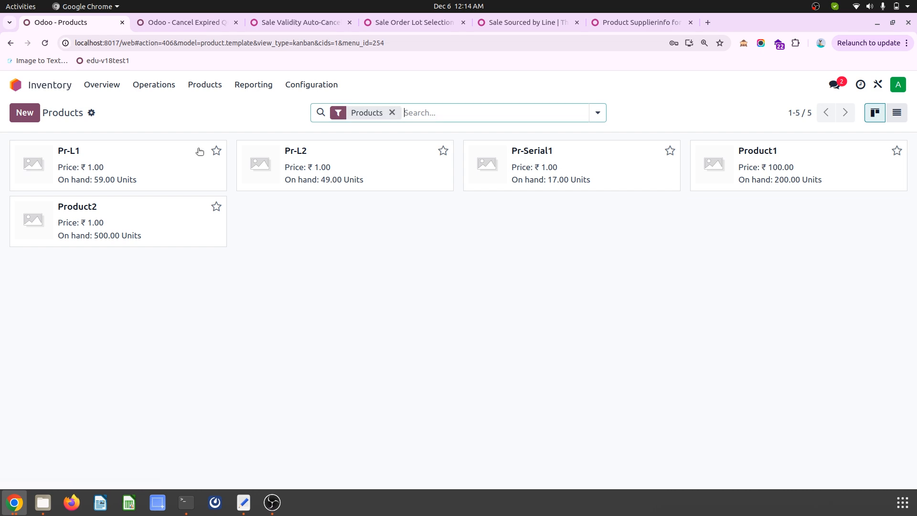
- Open Product1 and review its customer product name, code, quantity and price, along with its general sales price
{"action": "left_click", "coordinate": [788, 180]}
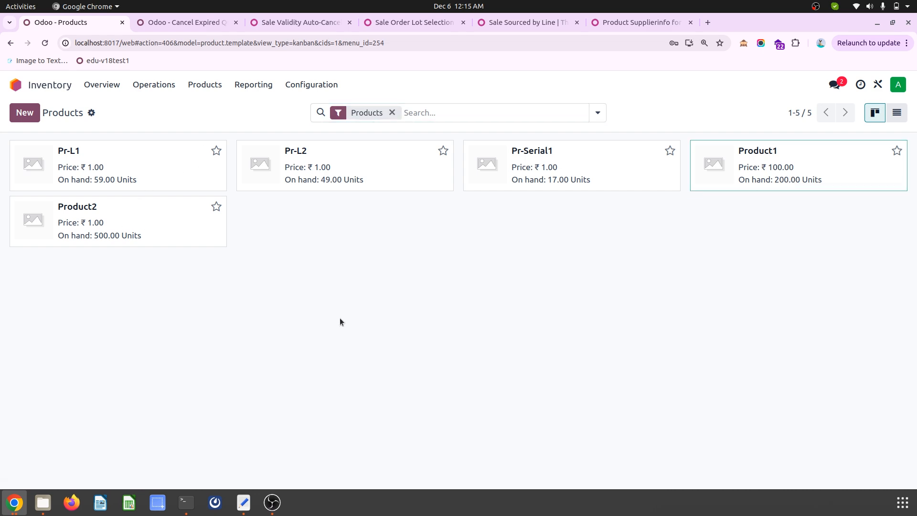
{"action": "left_click", "coordinate": [139, 252]}
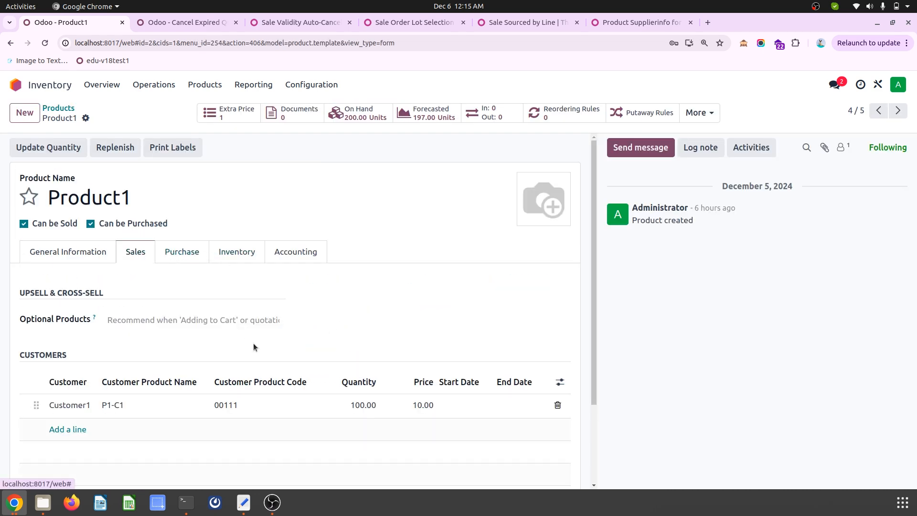
{"action": "scroll", "coordinate": [253, 346], "scroll_direction": "down", "scroll_amount": 2}
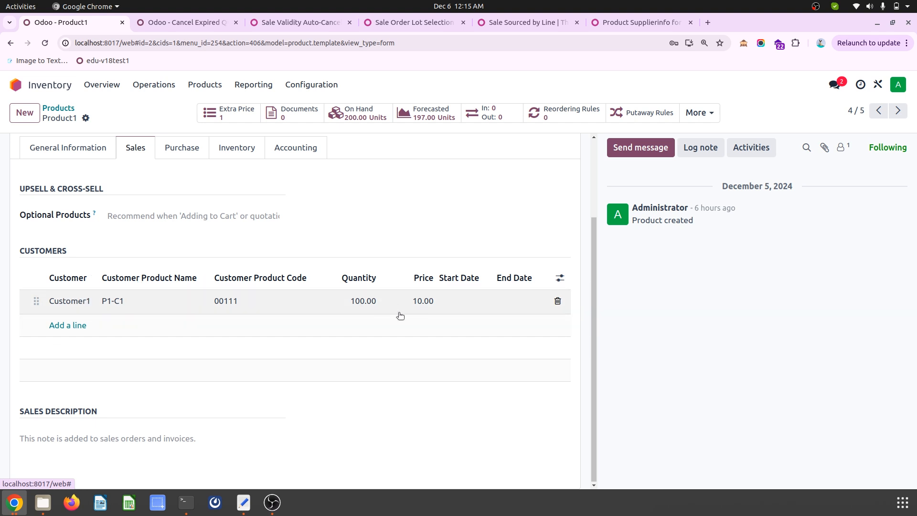
{"action": "left_click", "coordinate": [79, 152]}
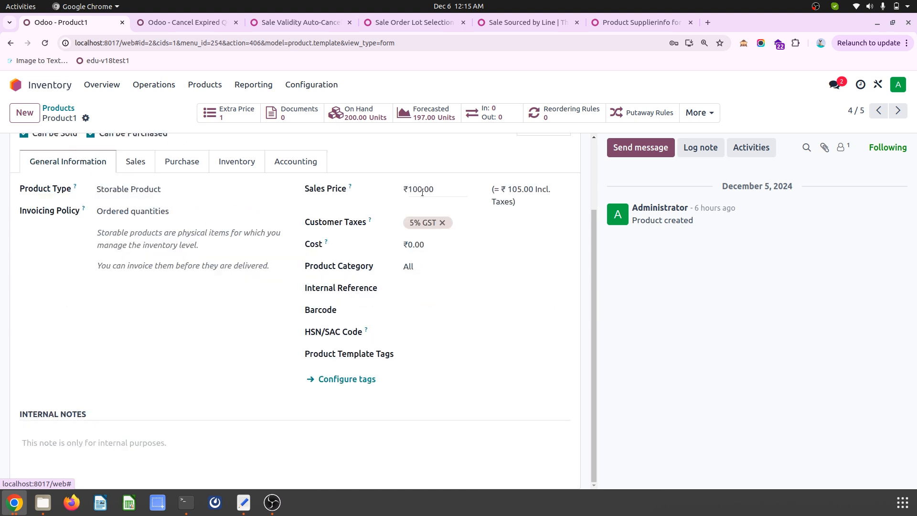
{"action": "left_click", "coordinate": [135, 159]}
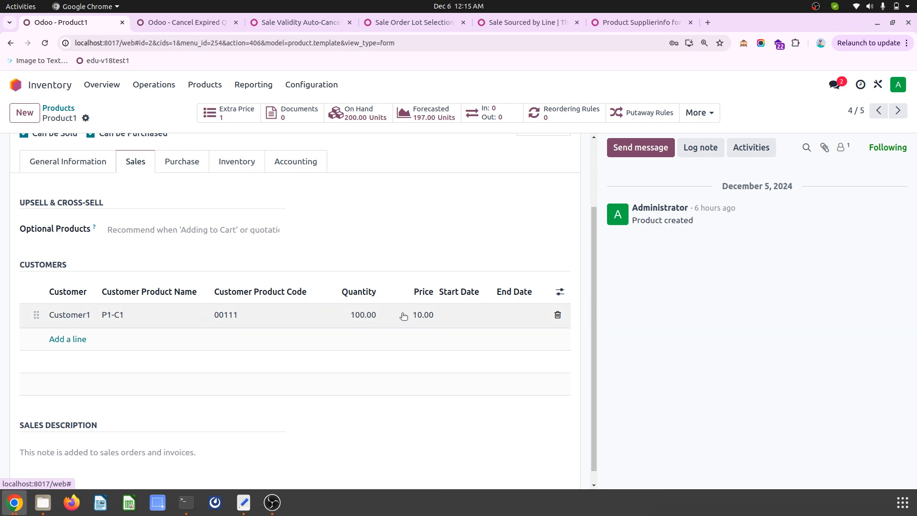
{"action": "scroll", "coordinate": [362, 288], "scroll_direction": "up", "scroll_amount": 2}
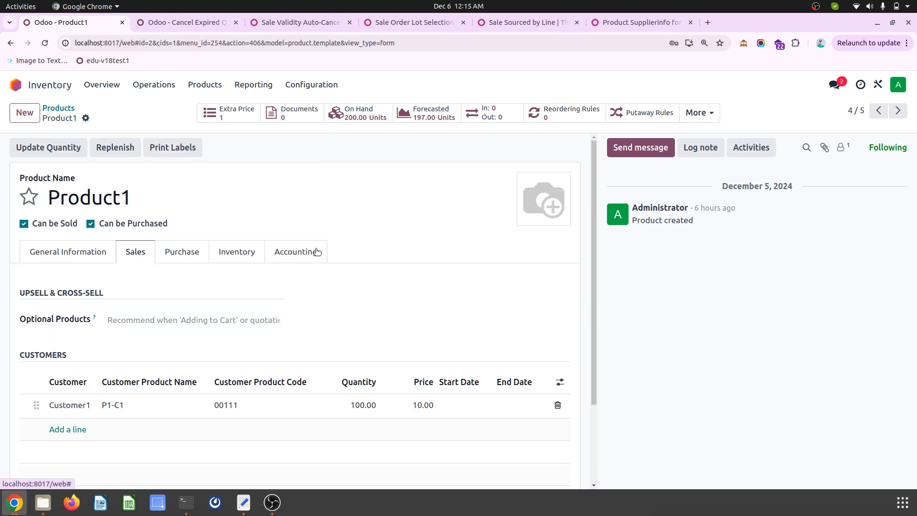
- Go to the Sales app's pricelists and open the Default INR pricelist
{"action": "left_click", "coordinate": [209, 85]}
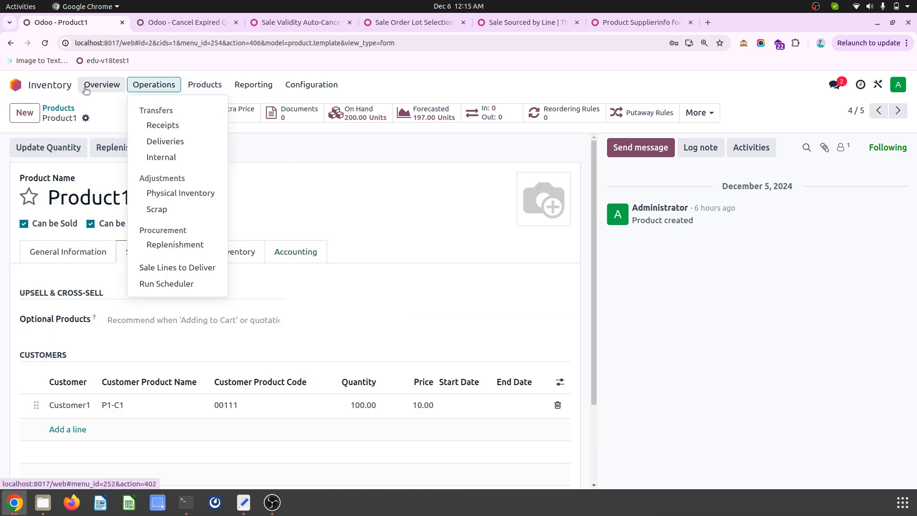
{"action": "left_click", "coordinate": [15, 84]}
{"action": "left_click", "coordinate": [329, 200]}
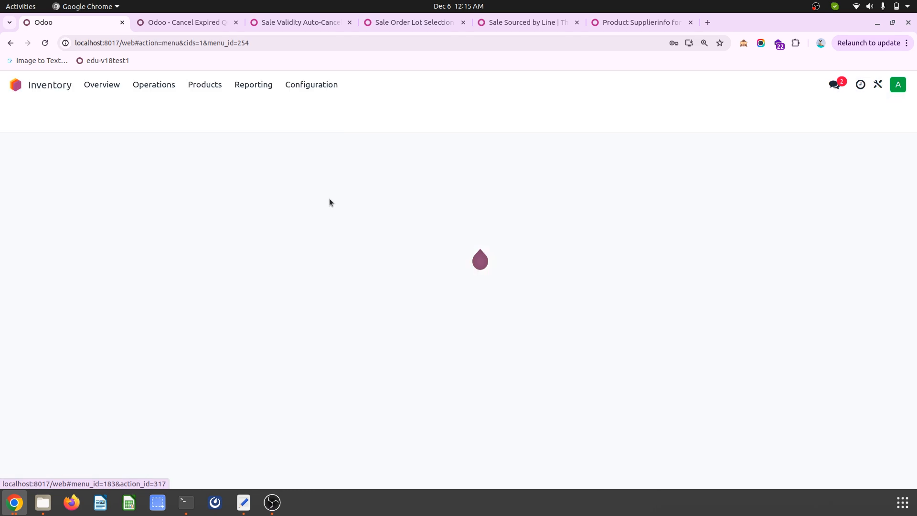
{"action": "left_click", "coordinate": [170, 85]}
{"action": "left_click", "coordinate": [179, 123]}
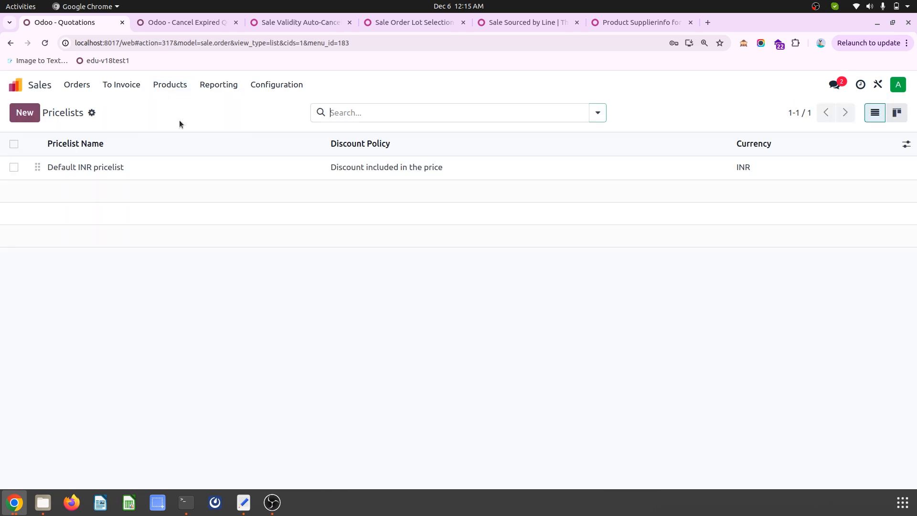
{"action": "left_click", "coordinate": [223, 174]}
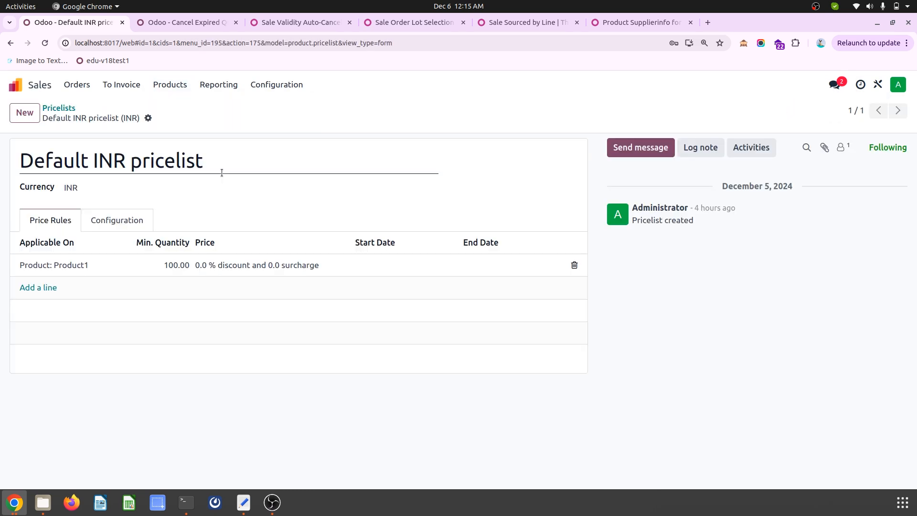
- Base the pricelist's Product1 rule on Partner Prices on the product form, check its minimum quantity and product conditions, and save it
{"action": "left_click", "coordinate": [213, 266]}
{"action": "left_click", "coordinate": [327, 239]}
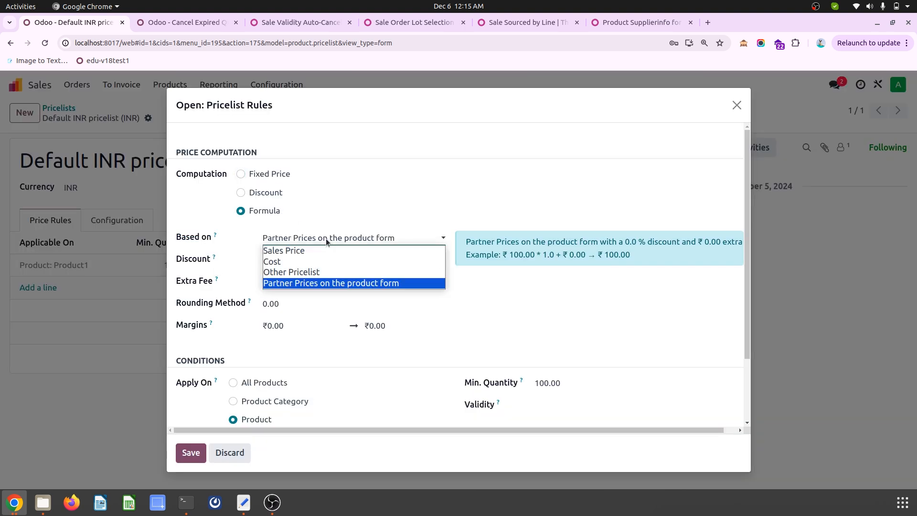
{"action": "left_click", "coordinate": [353, 285]}
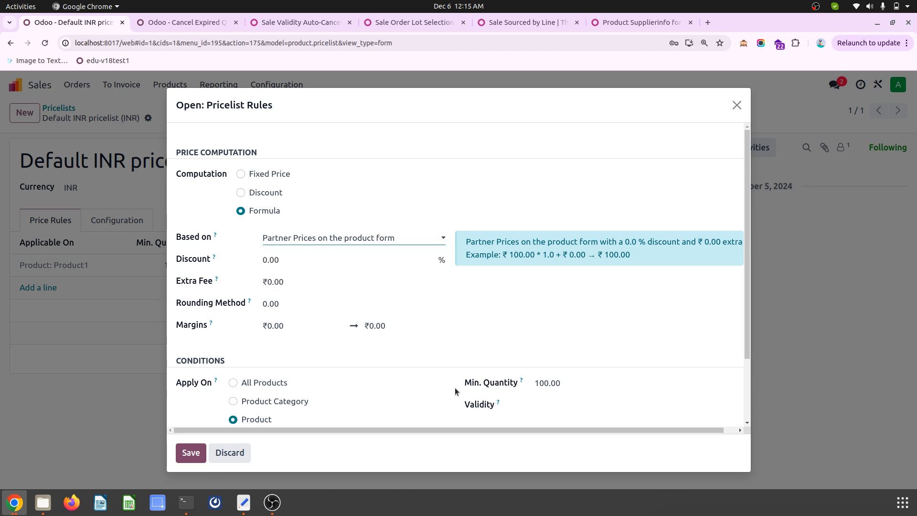
{"action": "scroll", "coordinate": [446, 384], "scroll_direction": "down", "scroll_amount": 2}
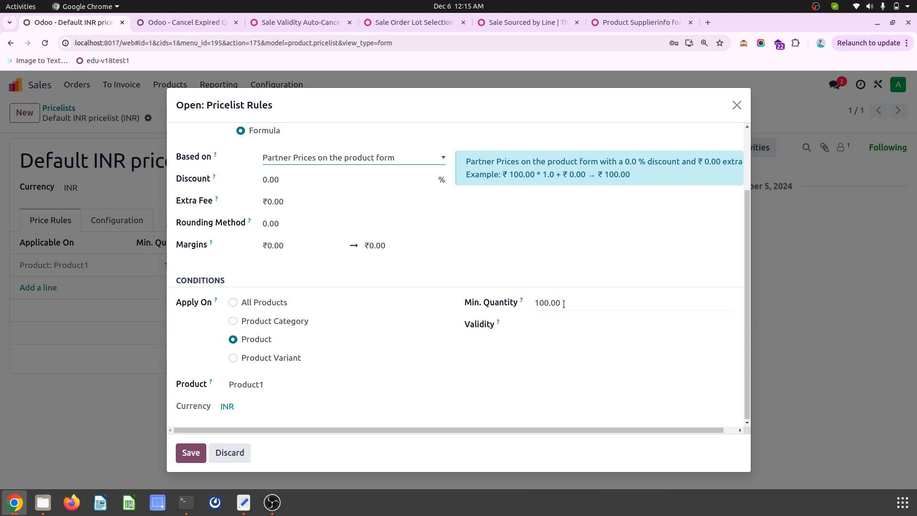
{"action": "scroll", "coordinate": [402, 313], "scroll_direction": "up", "scroll_amount": 2}
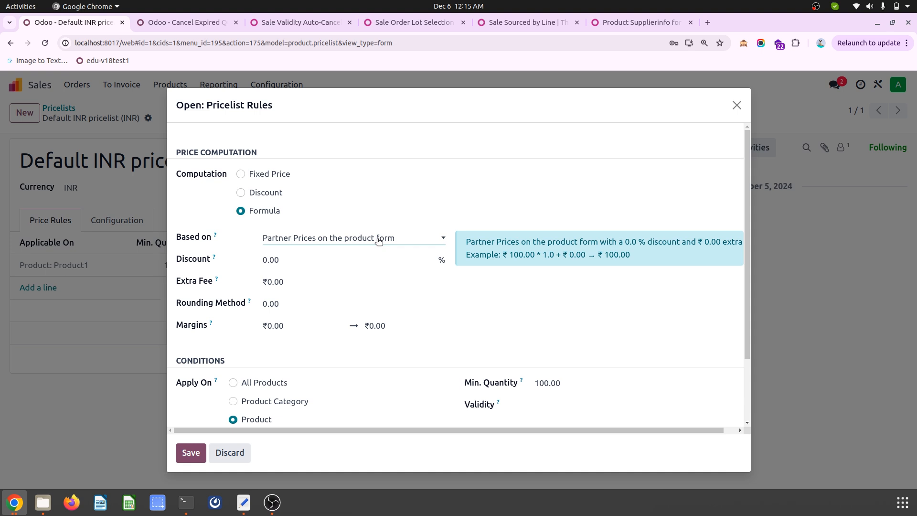
{"action": "scroll", "coordinate": [378, 241], "scroll_direction": "down", "scroll_amount": 2}
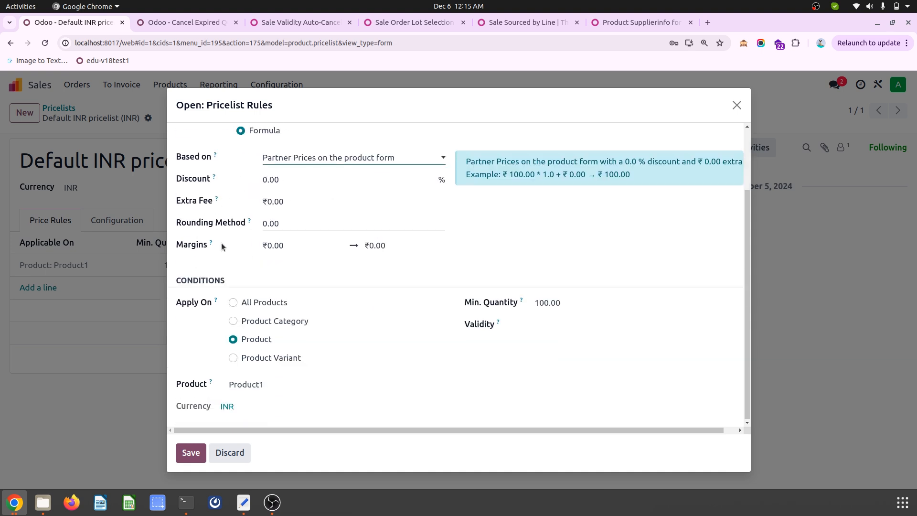
{"action": "scroll", "coordinate": [277, 250], "scroll_direction": "up", "scroll_amount": 1}
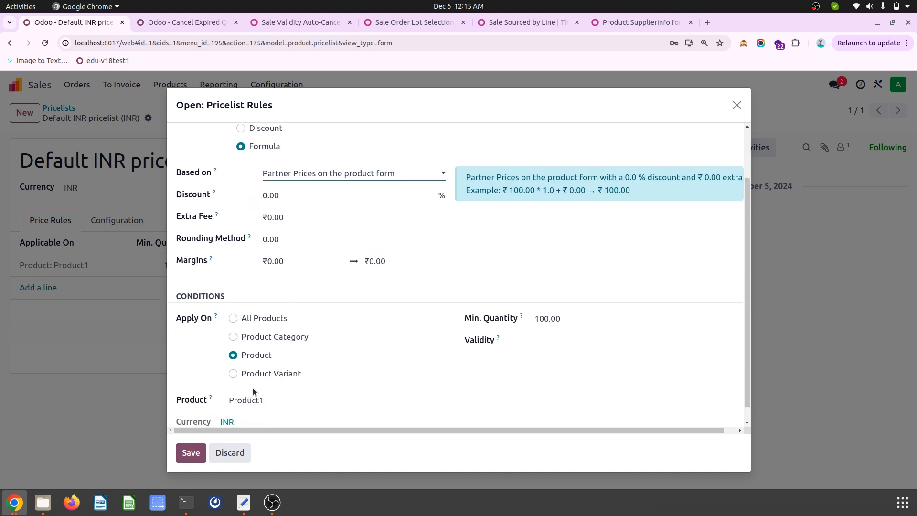
{"action": "left_click", "coordinate": [191, 452]}
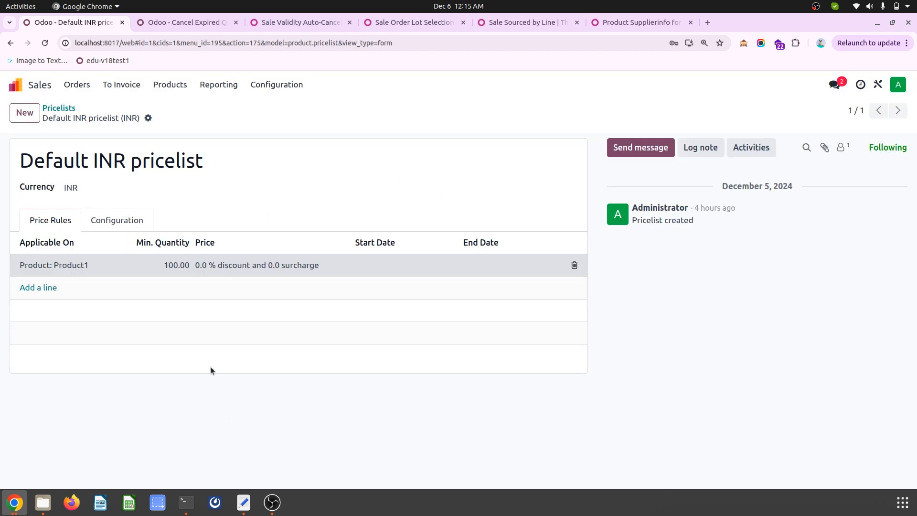
- Create a new quotation for Customer2 from the quotations list
{"action": "left_click", "coordinate": [77, 84]}
{"action": "left_click", "coordinate": [77, 107]}
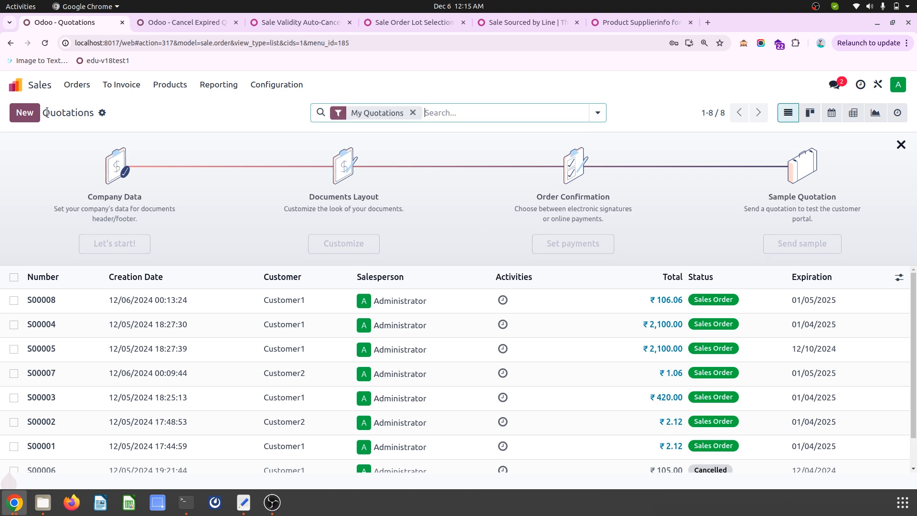
{"action": "left_click", "coordinate": [25, 112]}
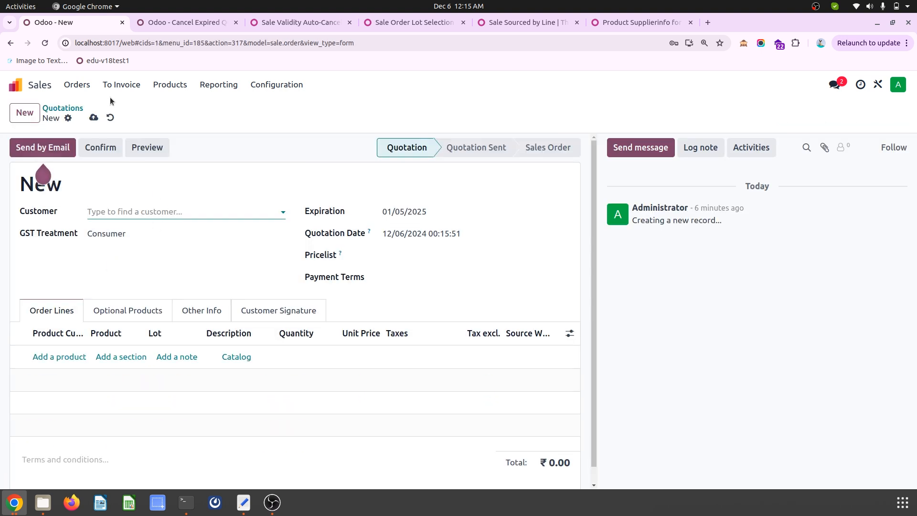
{"action": "left_click", "coordinate": [122, 212]}
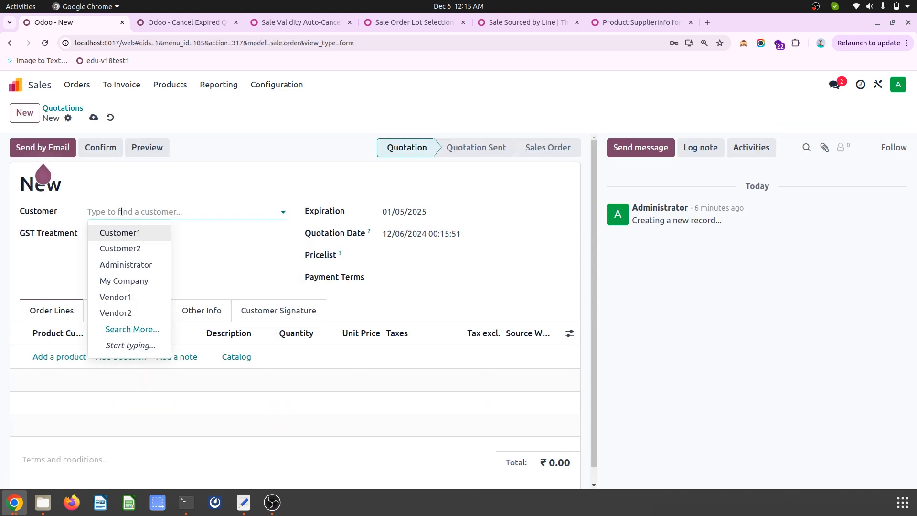
{"action": "left_click", "coordinate": [120, 248]}
- Add Product1 as an order line and try quantities of 100 and 200 with Customer2
{"action": "left_click", "coordinate": [60, 356]}
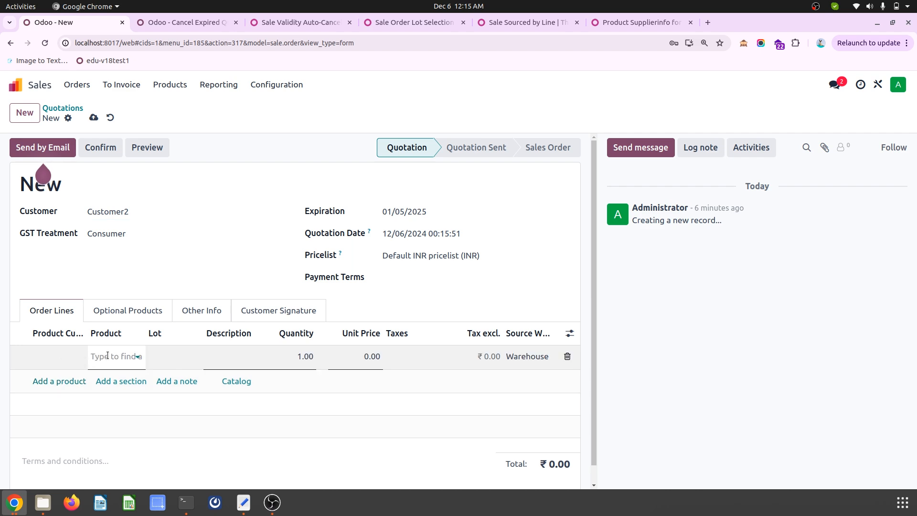
{"action": "type", "text": "pro"}
{"action": "left_click", "coordinate": [132, 377]}
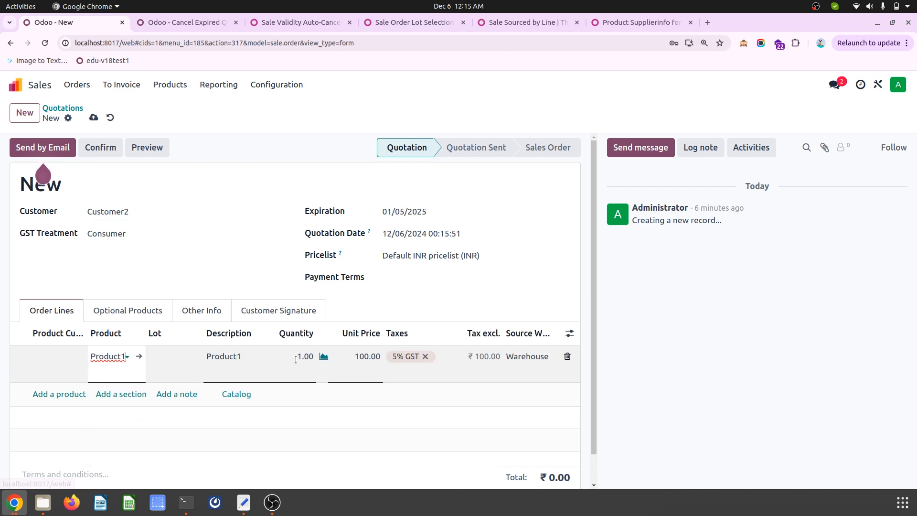
{"action": "left_click", "coordinate": [290, 360]}
{"action": "type", "text": "100"}
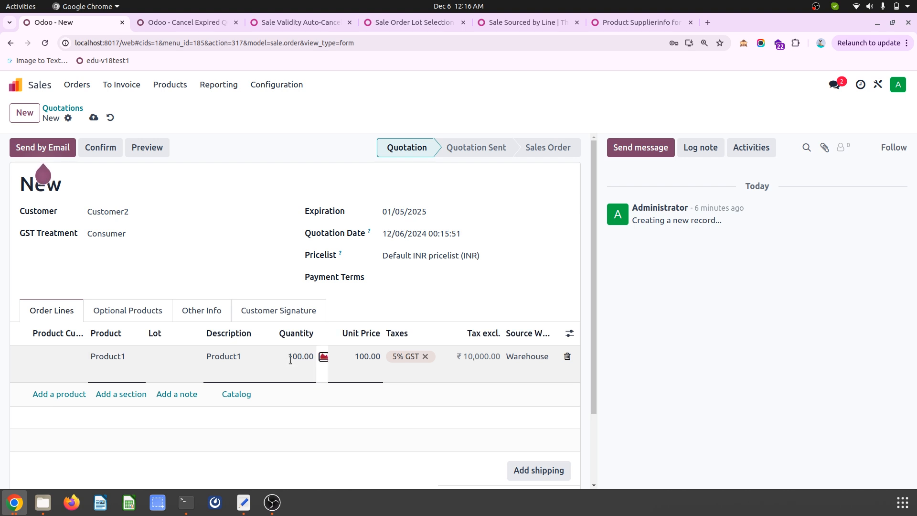
{"action": "left_click", "coordinate": [302, 356]}
{"action": "type", "text": "200"}
{"action": "left_click", "coordinate": [349, 331]}
- Change the quotation's customer to Customer1 and delete the existing Product1 order line
{"action": "left_click", "coordinate": [164, 207]}
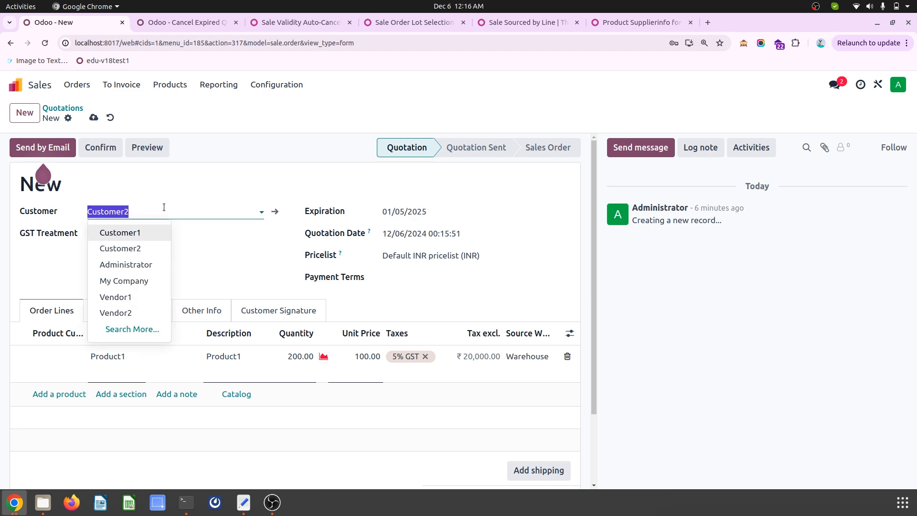
{"action": "left_click", "coordinate": [146, 231]}
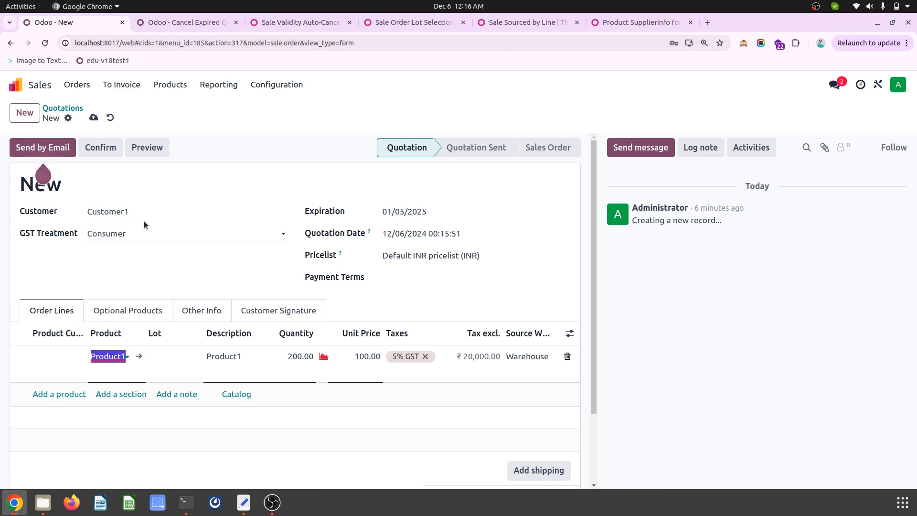
{"action": "left_click", "coordinate": [567, 356]}
- Add a new Product1 order line for Customer1 with the Product Customer Code column widened, and save the quotation
{"action": "left_click", "coordinate": [76, 358]}
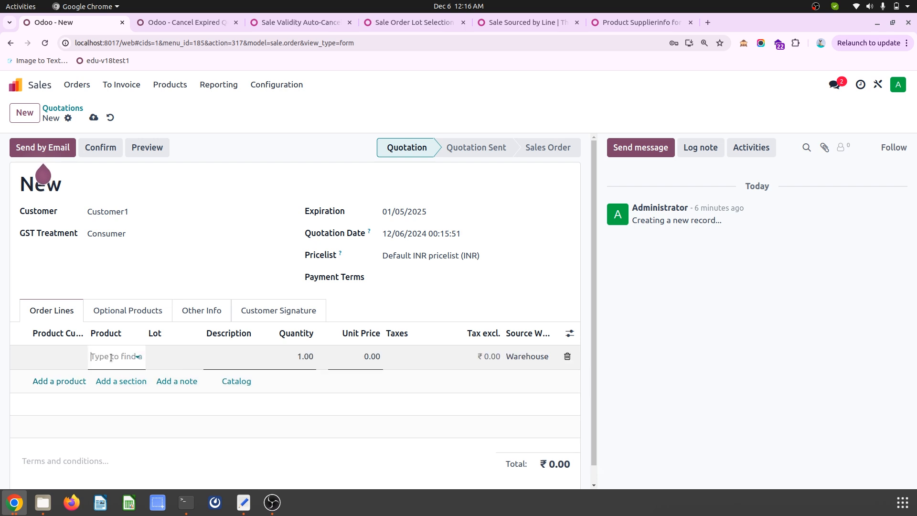
{"action": "left_click", "coordinate": [104, 359]}
{"action": "type", "text": "pro"}
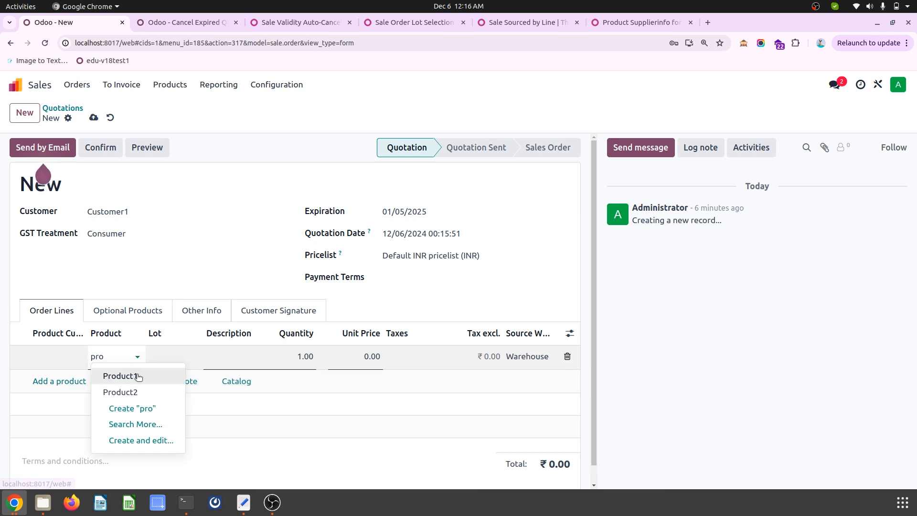
{"action": "left_click", "coordinate": [135, 375]}
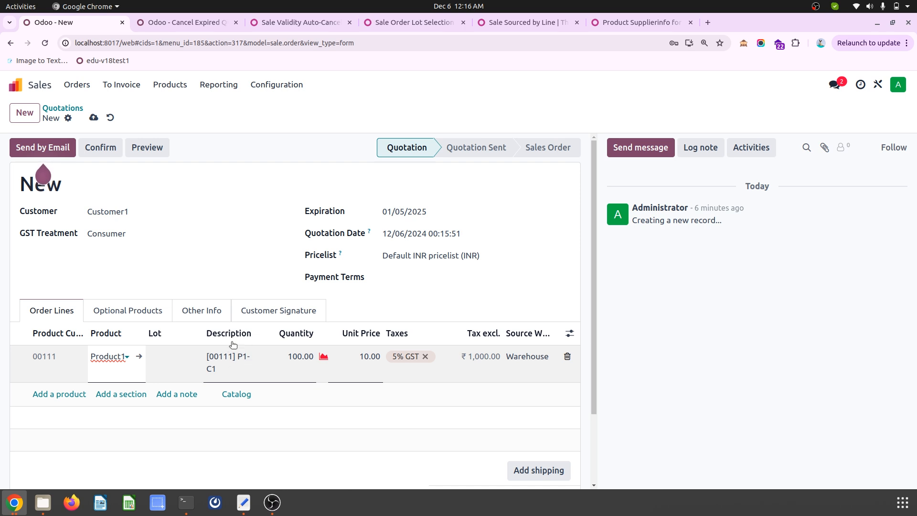
{"action": "left_click_drag", "start_coordinate": [86, 333], "coordinate": [135, 332]}
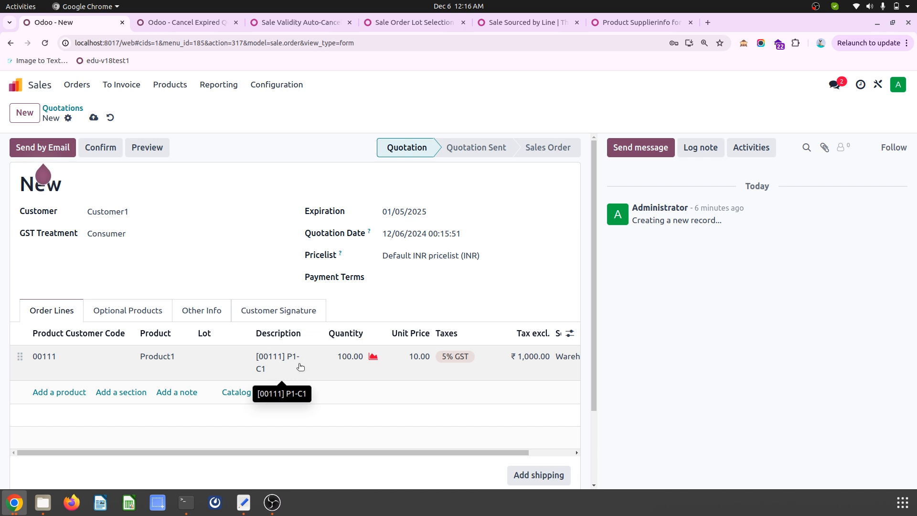
{"action": "left_click", "coordinate": [149, 149]}
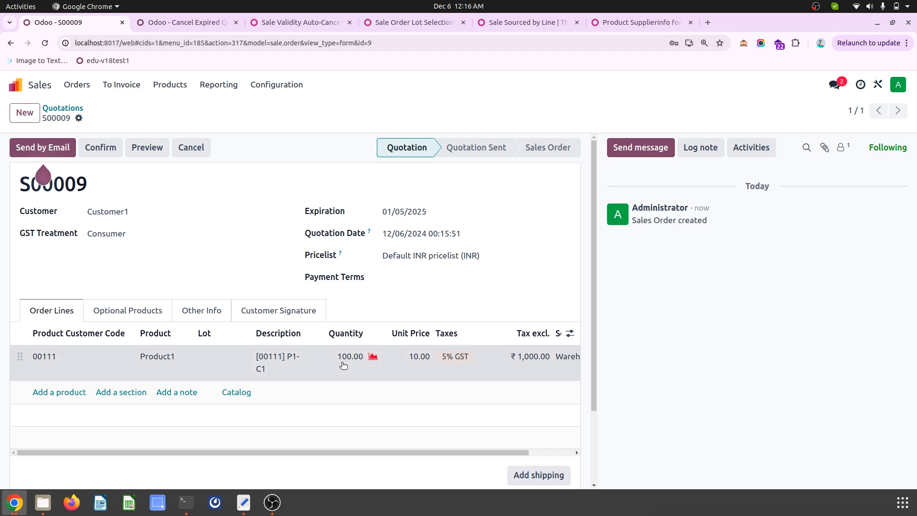
- Test the customer price on the Product1 line with quantities 1 and 99, and set the quantity back to 100
{"action": "left_click", "coordinate": [366, 377]}
{"action": "type", "text": "1"}
{"action": "key", "text": "Tab"}
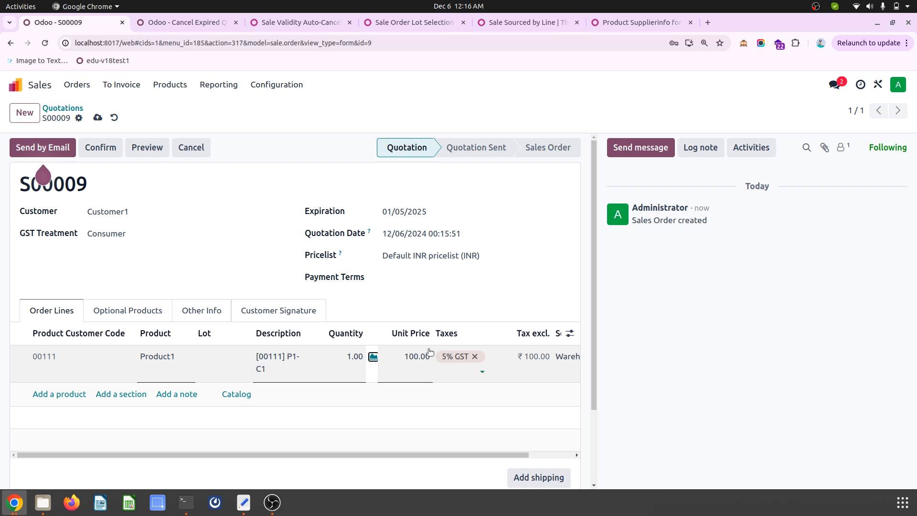
{"action": "left_click", "coordinate": [341, 359]}
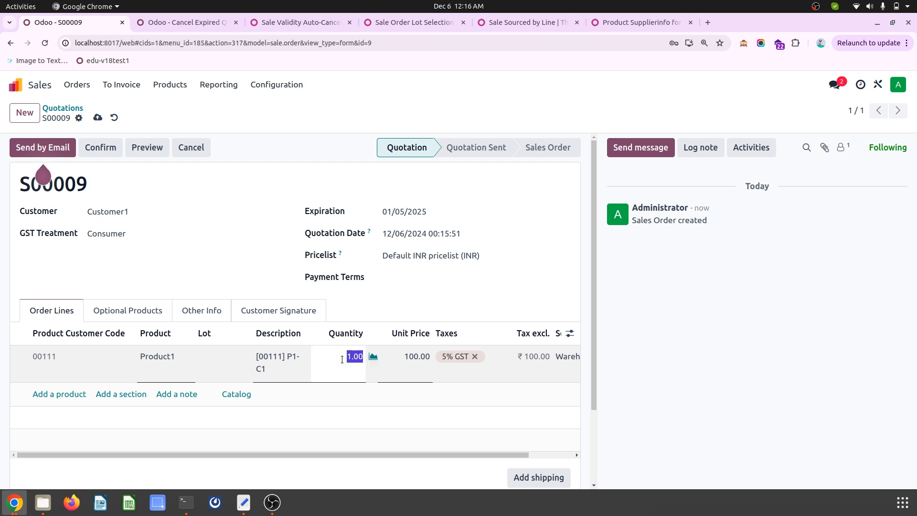
{"action": "type", "text": "99"}
{"action": "type", "text": "1"}
{"action": "key", "text": "Tab"}
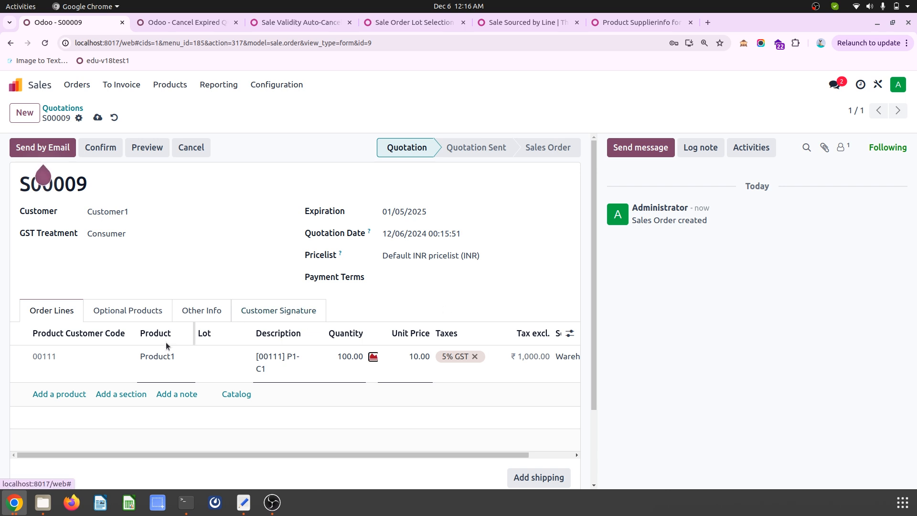
- Open Product1 from its order line and review the customer entry in its sales settings
{"action": "left_click", "coordinate": [167, 357]}
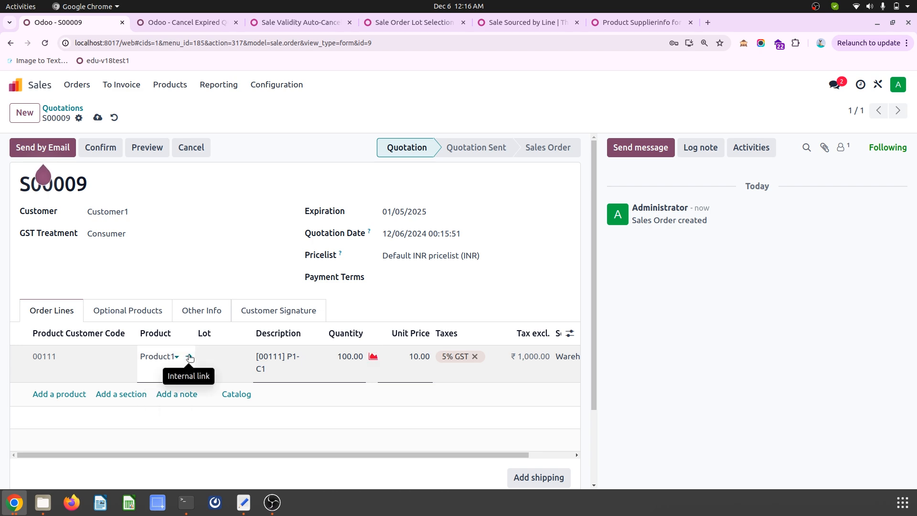
{"action": "left_click", "coordinate": [188, 356]}
{"action": "left_click", "coordinate": [136, 251]}
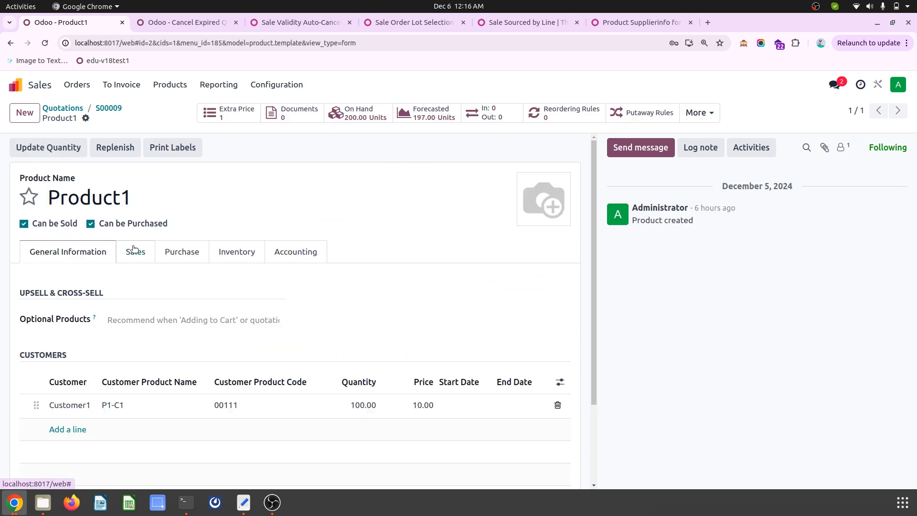
- Examine Product1's customer price entry and the optional columns of its customers table
{"action": "scroll", "coordinate": [146, 355], "scroll_direction": "down", "scroll_amount": 2}
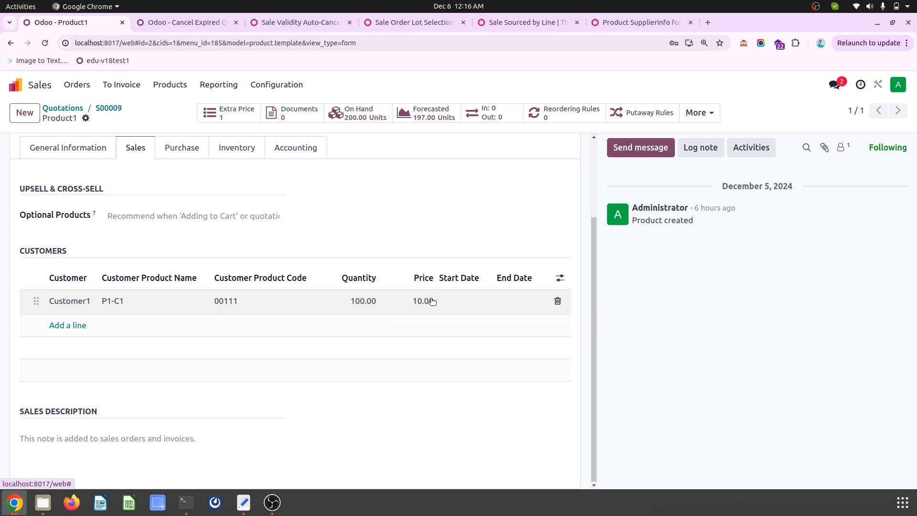
{"action": "left_click", "coordinate": [560, 277]}
{"action": "left_click", "coordinate": [559, 277]}
{"action": "scroll", "coordinate": [354, 211], "scroll_direction": "up", "scroll_amount": 3}
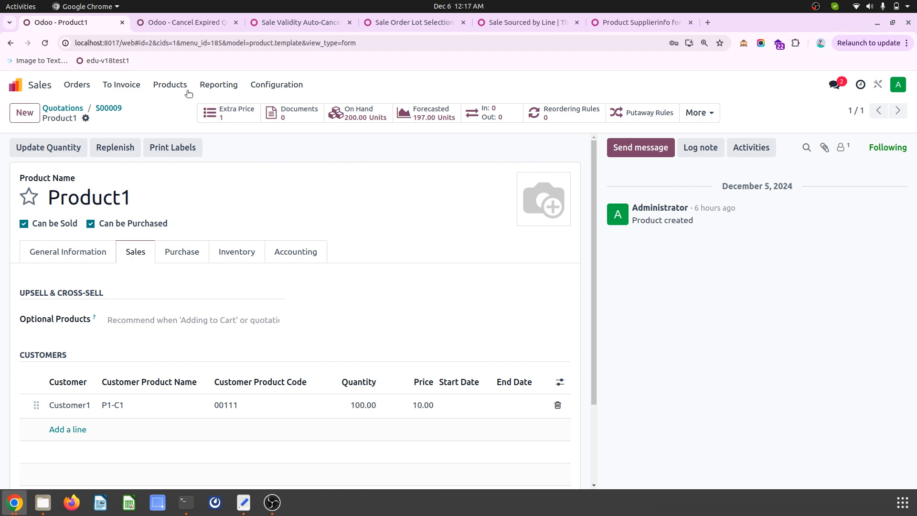
{"action": "left_click", "coordinate": [155, 89]}
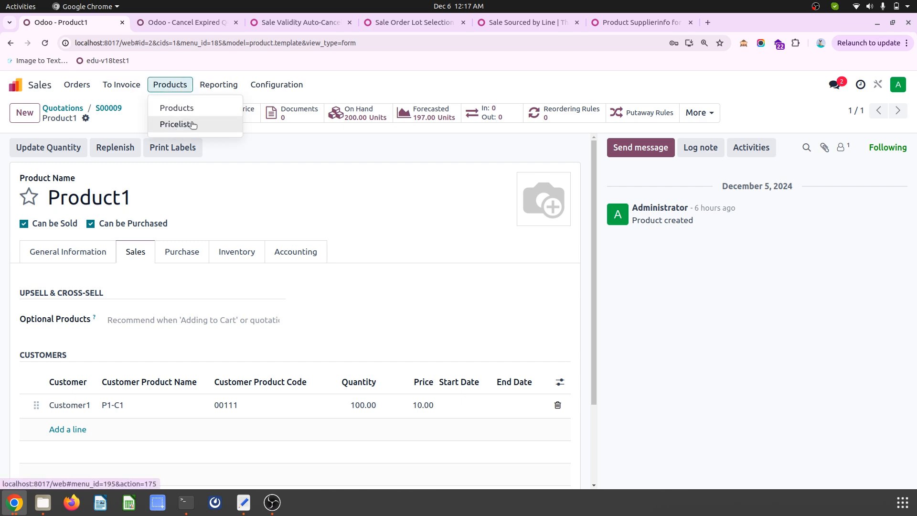
{"action": "left_click", "coordinate": [207, 188]}
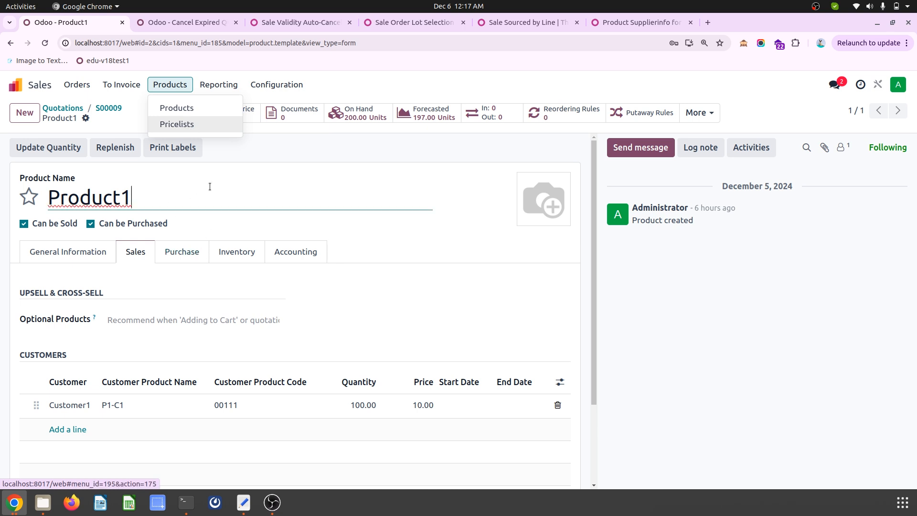
- Return to Customer1's quotation, confirm it, and print the order as a PDF
{"action": "left_click", "coordinate": [118, 112]}
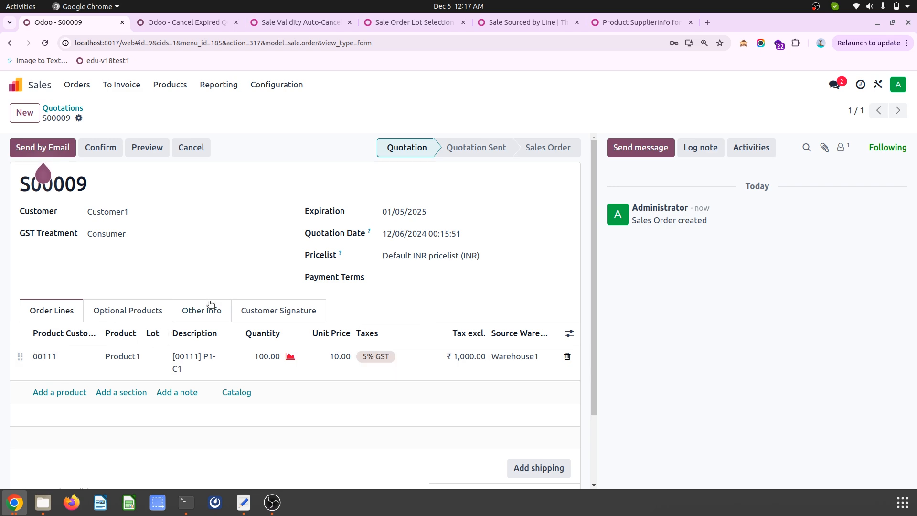
{"action": "left_click", "coordinate": [100, 148]}
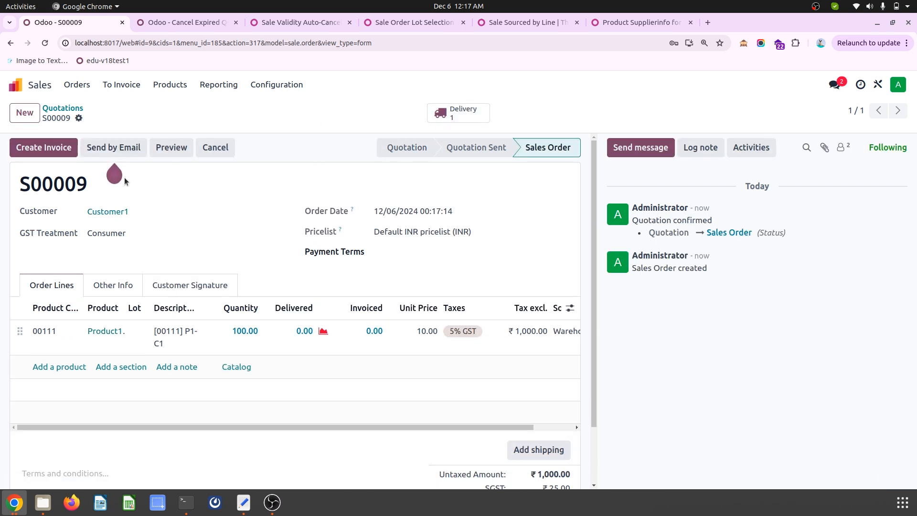
{"action": "left_click", "coordinate": [79, 118]}
{"action": "mouse_move", "coordinate": [182, 139]}
{"action": "left_click", "coordinate": [219, 142]}
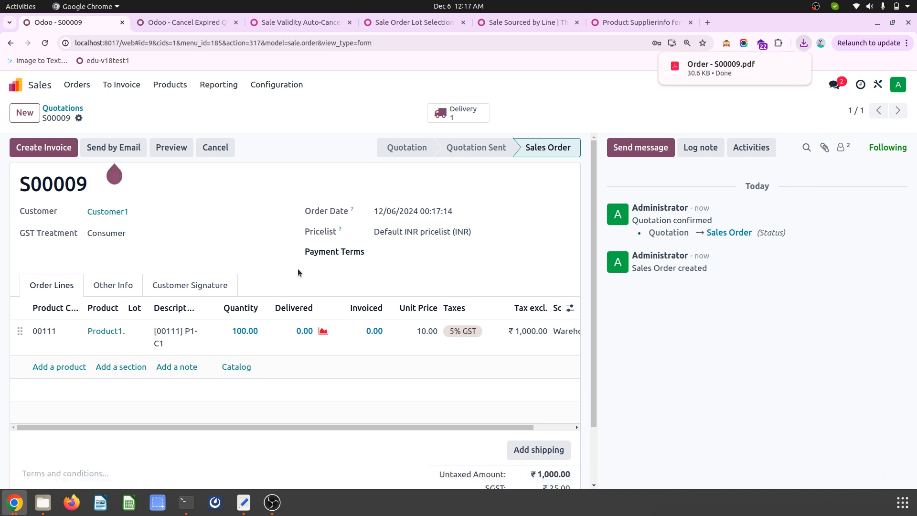
- Open the downloaded order PDF, check the customer product code and name in the line description, and close it
{"action": "left_click", "coordinate": [691, 77]}
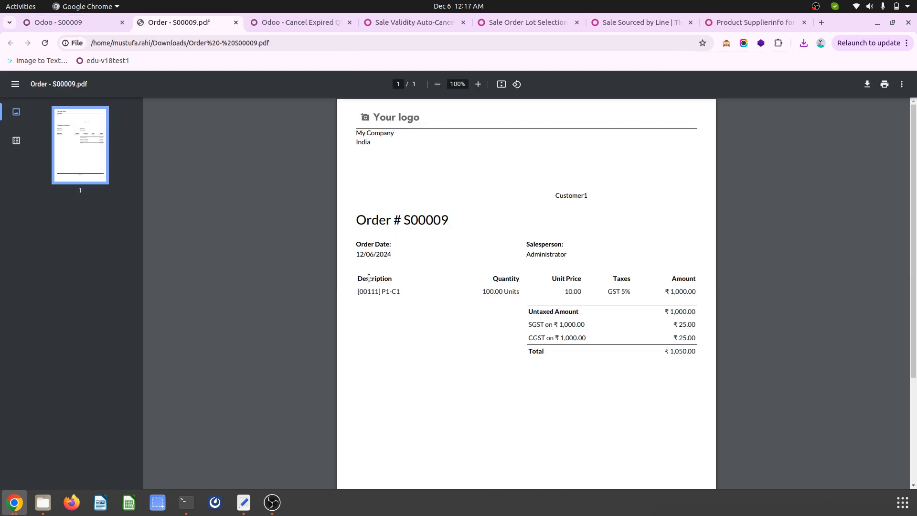
{"action": "left_click_drag", "start_coordinate": [359, 277], "coordinate": [400, 292]}
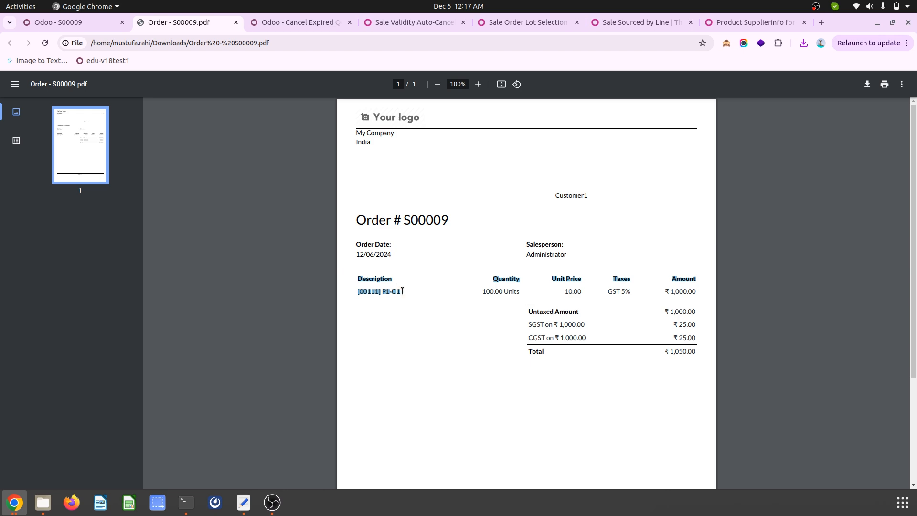
{"action": "left_click", "coordinate": [462, 304]}
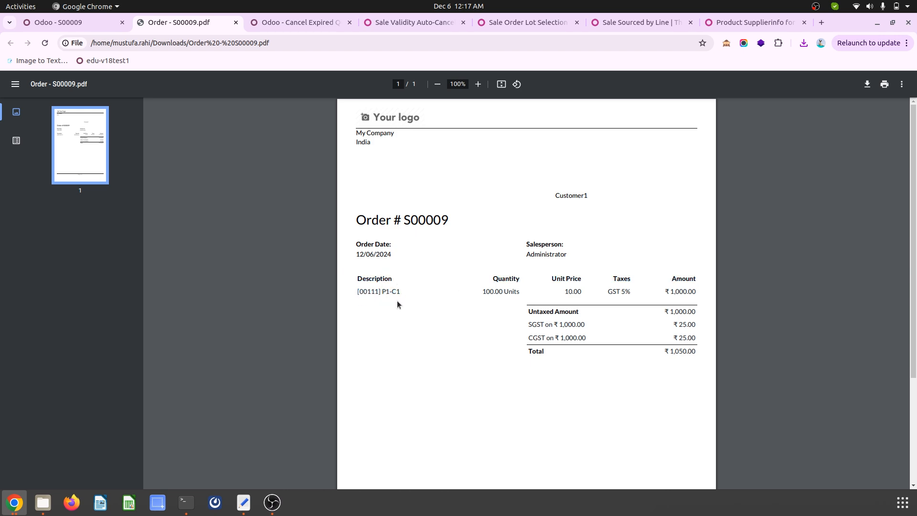
{"action": "left_click", "coordinate": [235, 22]}
- Revisit the OCA module pages, ending on Product Supplierinfo for Customer Sale
{"action": "left_click", "coordinate": [297, 23]}
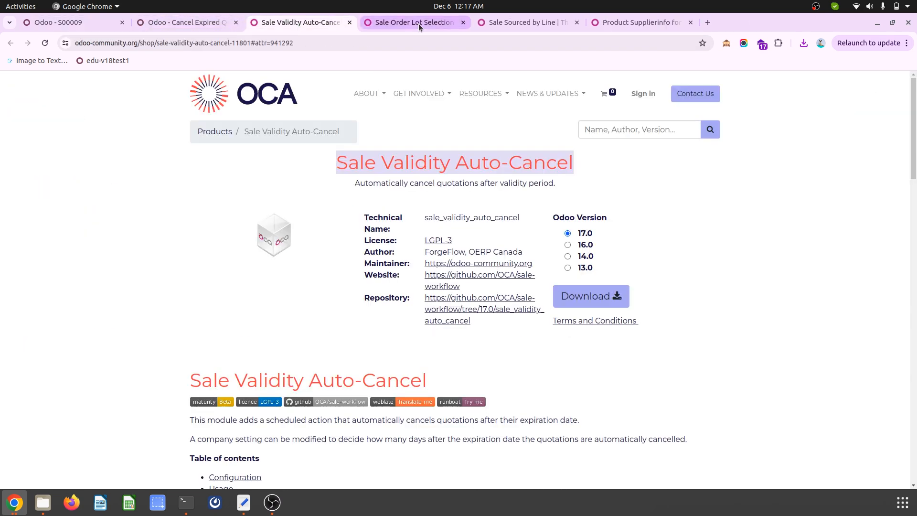
{"action": "left_click", "coordinate": [516, 23]}
{"action": "left_click", "coordinate": [626, 22]}
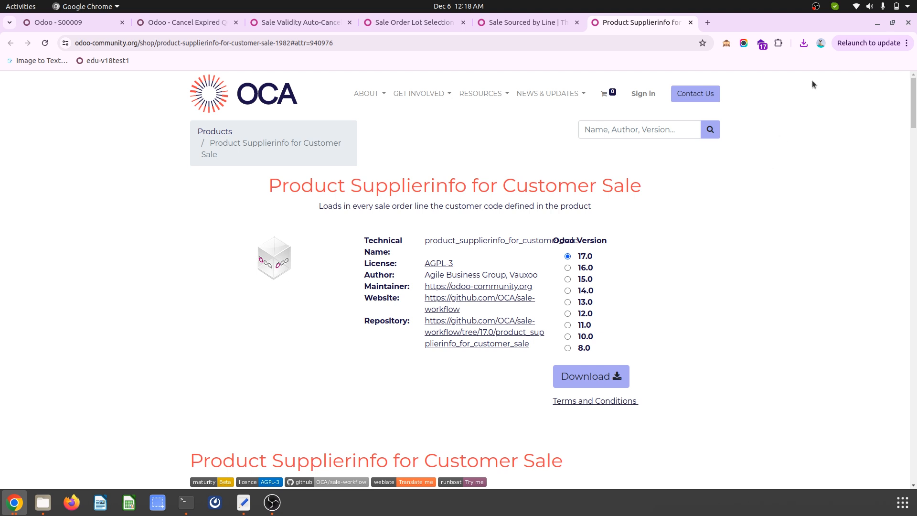
{"action": "left_click", "coordinate": [815, 9]}
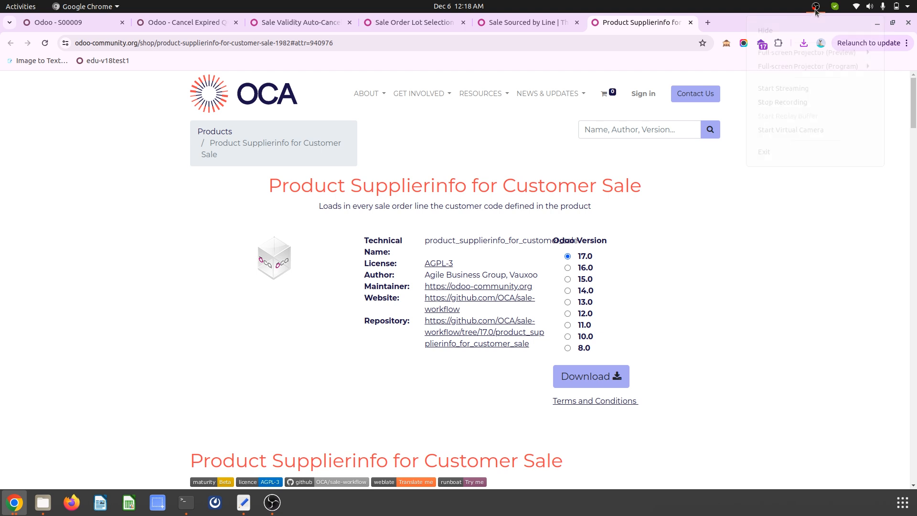